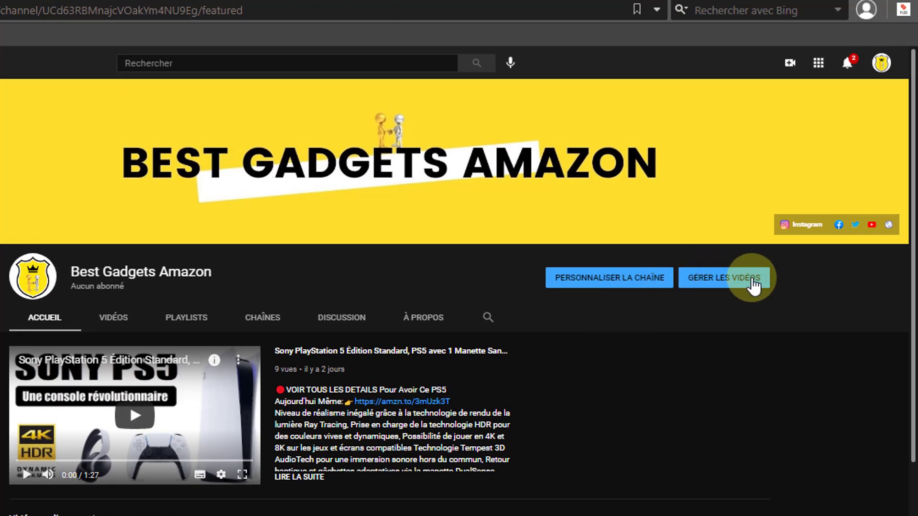
- Open the channel settings in YouTube Studio and set the default currency to XOF — franc CFA (BCEAO)
{"action": "left_click", "coordinate": [883, 65]}
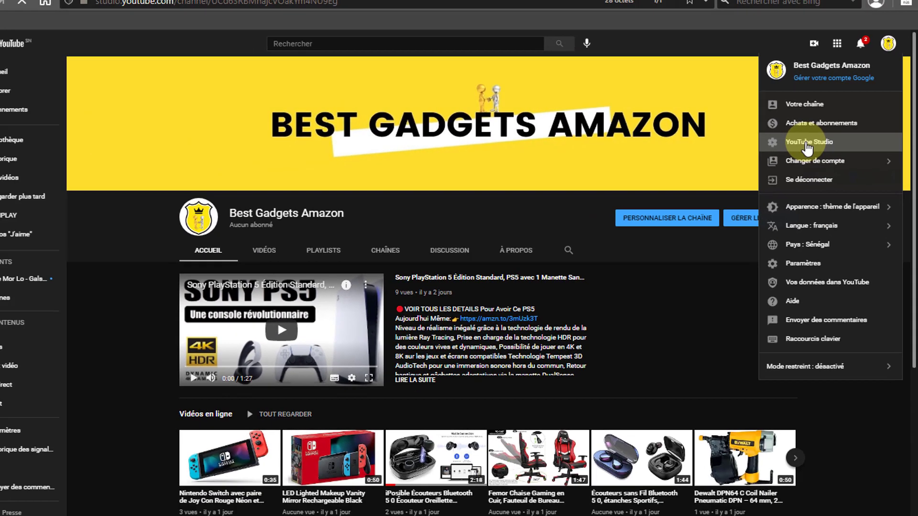
{"action": "left_click", "coordinate": [759, 162]}
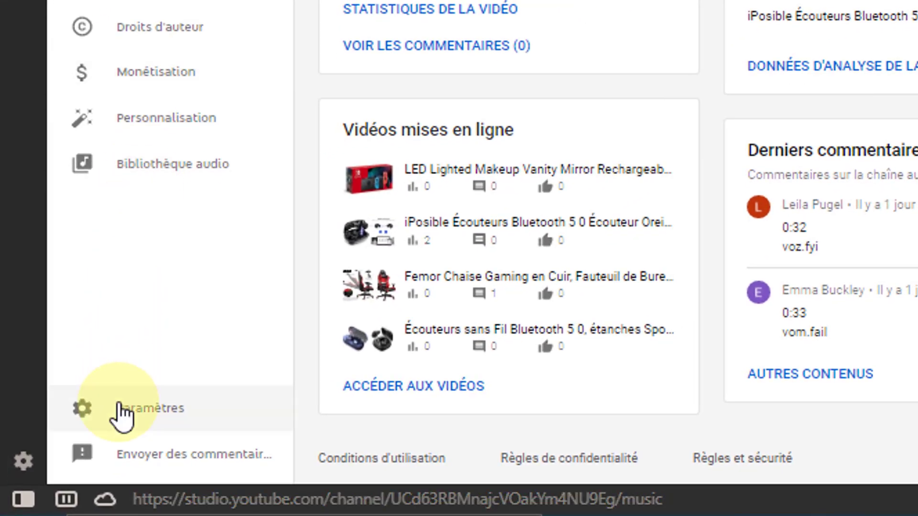
{"action": "left_click", "coordinate": [120, 406]}
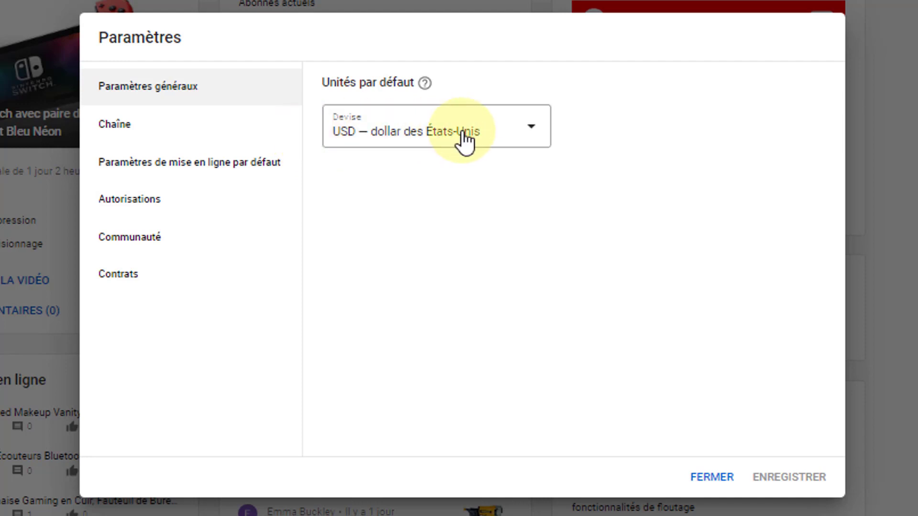
{"action": "left_click", "coordinate": [529, 137]}
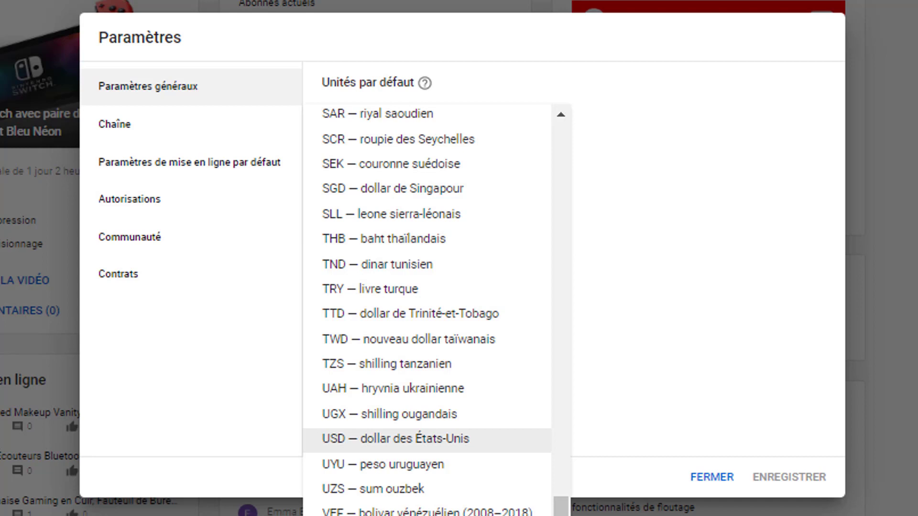
{"action": "left_click", "coordinate": [382, 515]}
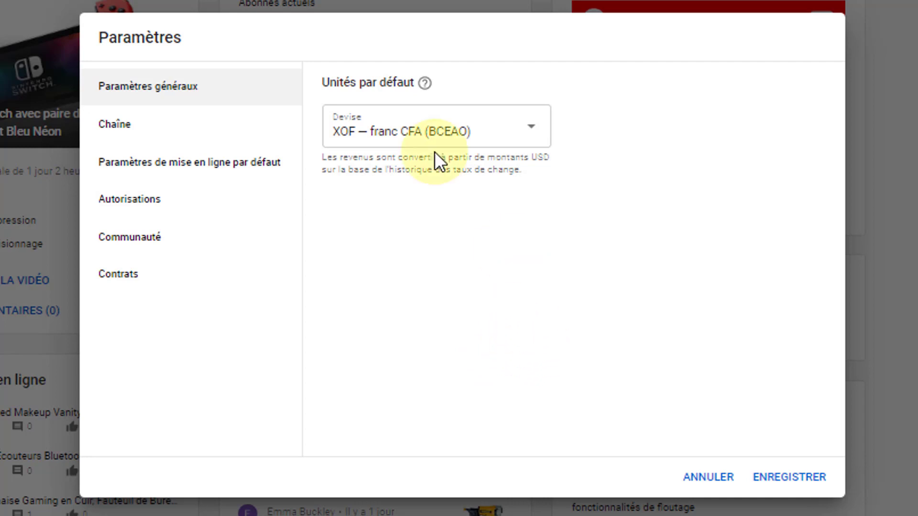
- Set the country of residence to Sénégal in the channel's general information
{"action": "left_click", "coordinate": [115, 134]}
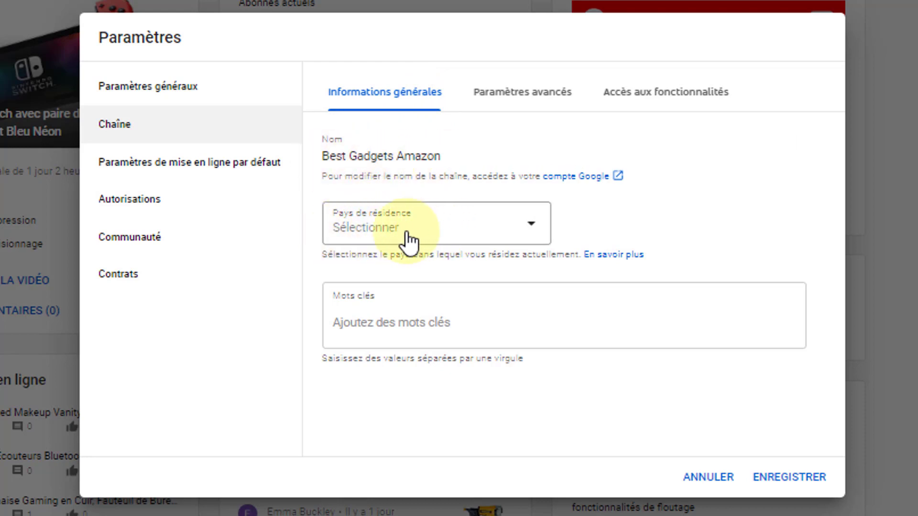
{"action": "left_click", "coordinate": [536, 233]}
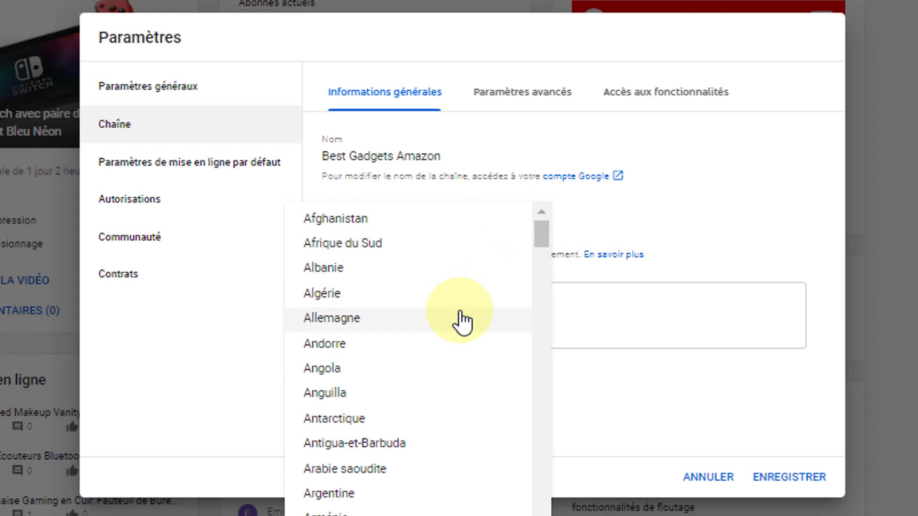
{"action": "scroll", "coordinate": [461, 323], "scroll_direction": "down", "scroll_amount": 20}
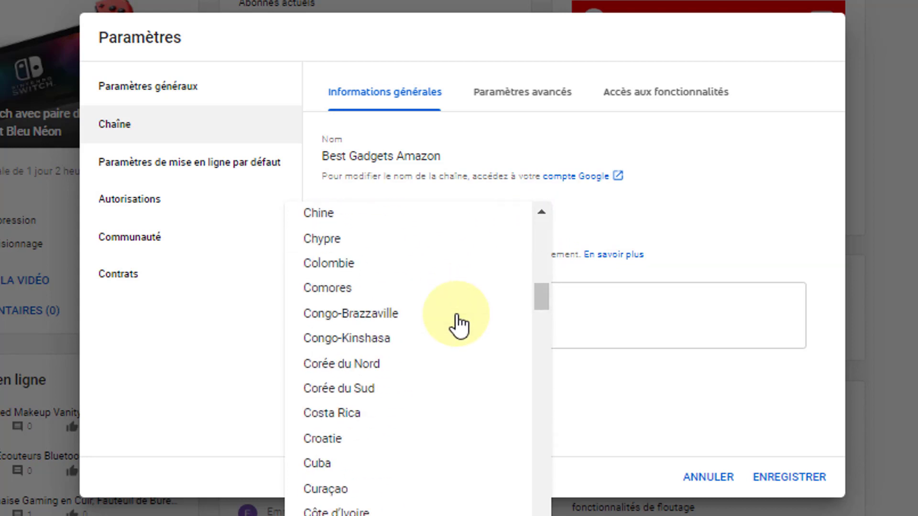
{"action": "scroll", "coordinate": [459, 325], "scroll_direction": "down", "scroll_amount": 5}
{"action": "scroll", "coordinate": [459, 326], "scroll_direction": "down", "scroll_amount": 20}
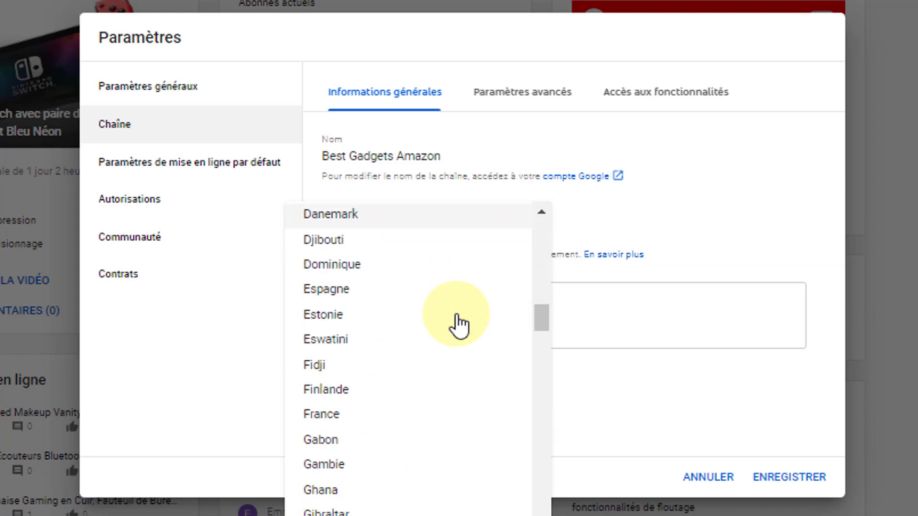
{"action": "scroll", "coordinate": [460, 327], "scroll_direction": "down", "scroll_amount": 20}
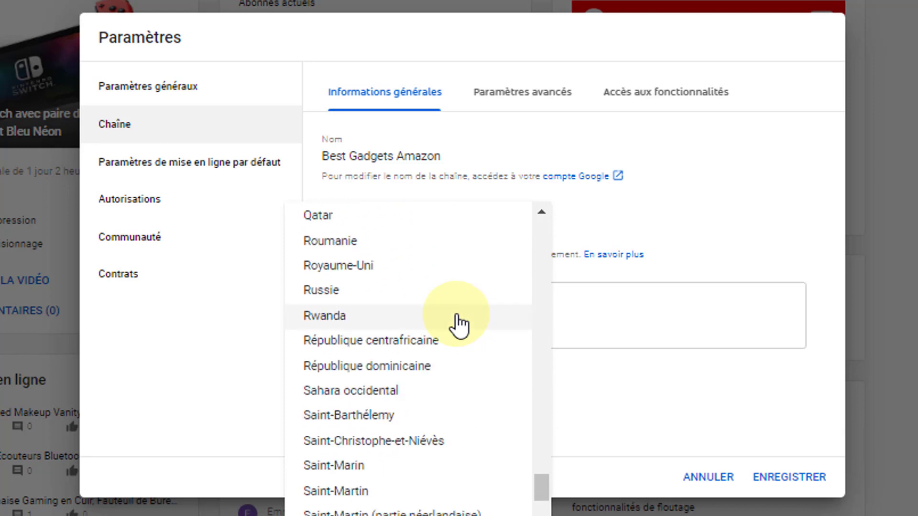
{"action": "scroll", "coordinate": [459, 325], "scroll_direction": "down", "scroll_amount": 10}
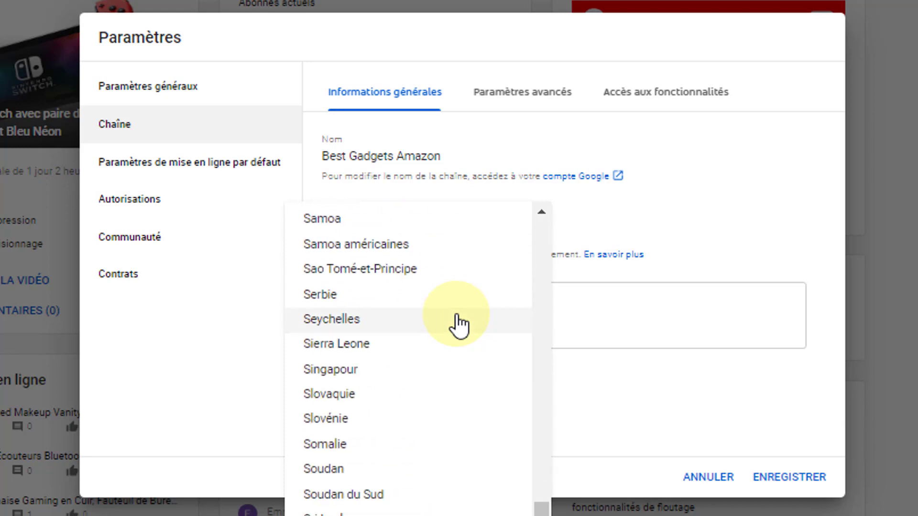
{"action": "scroll", "coordinate": [459, 326], "scroll_direction": "down", "scroll_amount": 5}
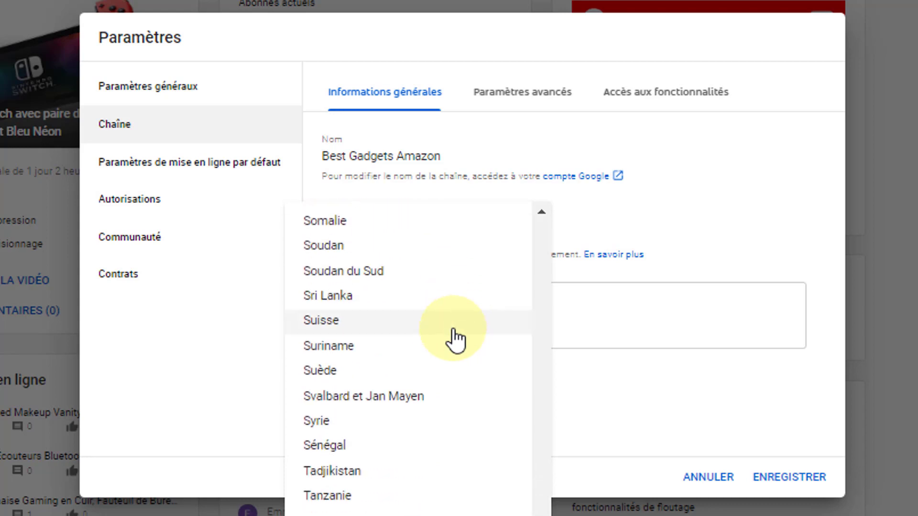
{"action": "left_click", "coordinate": [330, 453]}
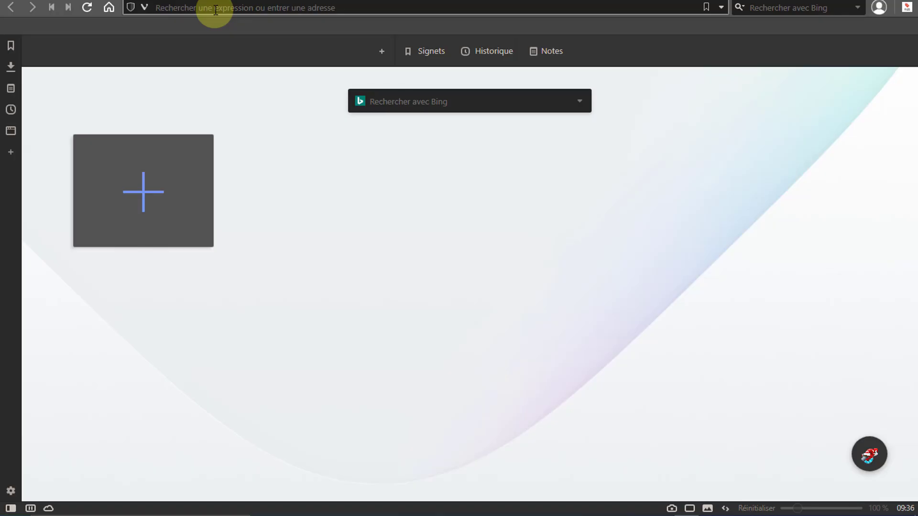
- Load the YouTube home page and enter "gadget amazon" as a search term to bring up its suggestions
{"action": "type", "text": "you"}
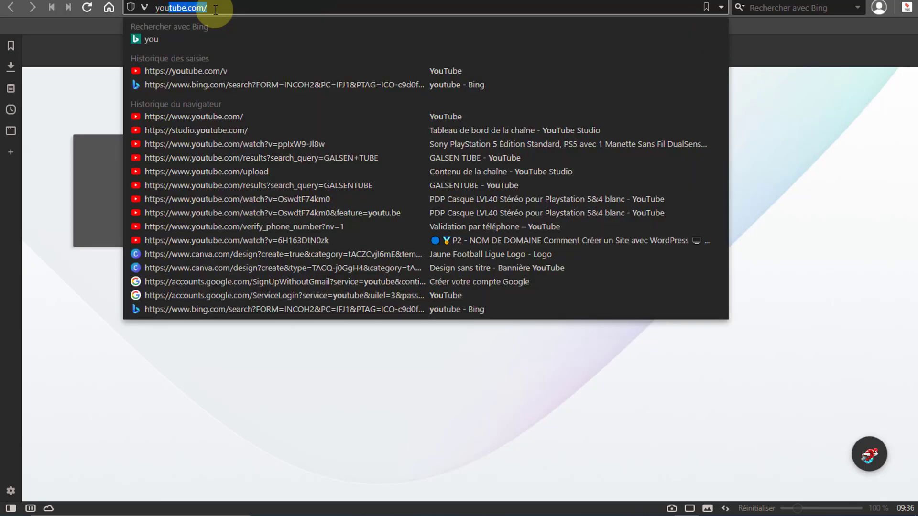
{"action": "left_click", "coordinate": [196, 117]}
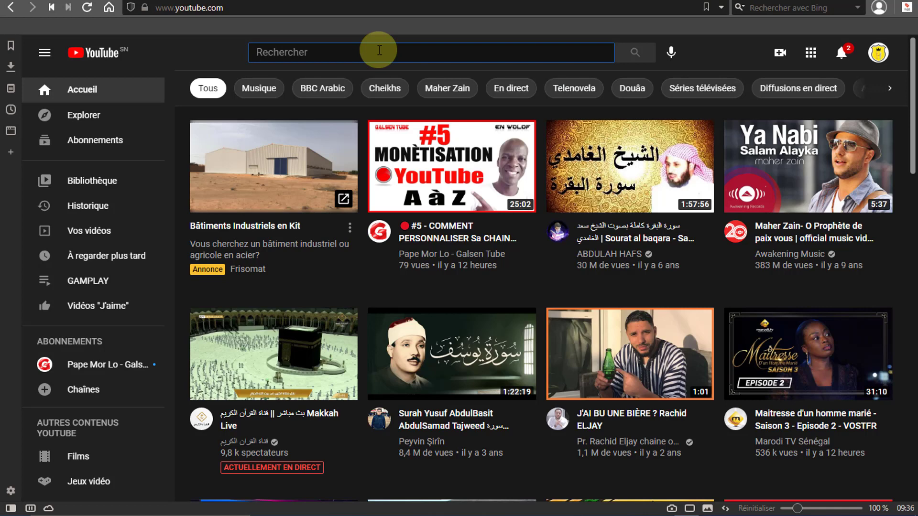
{"action": "type", "text": "gad"}
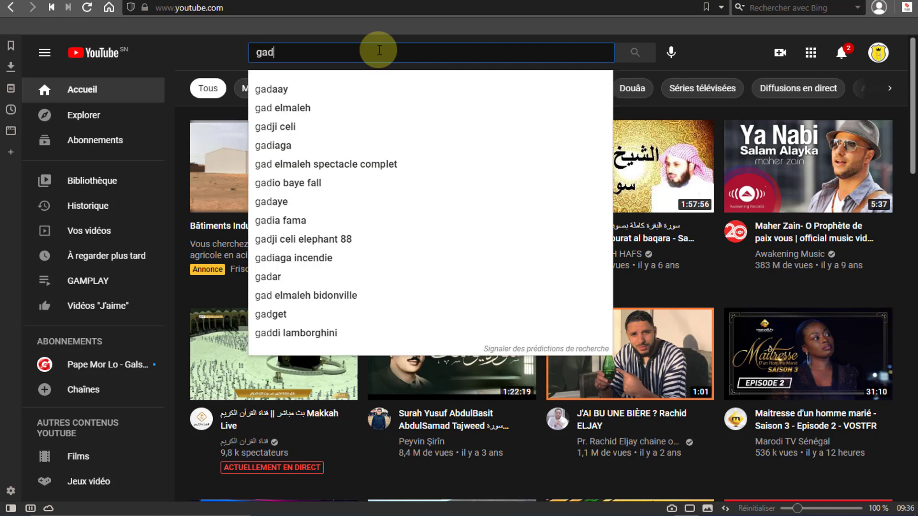
{"action": "type", "text": "get ama"}
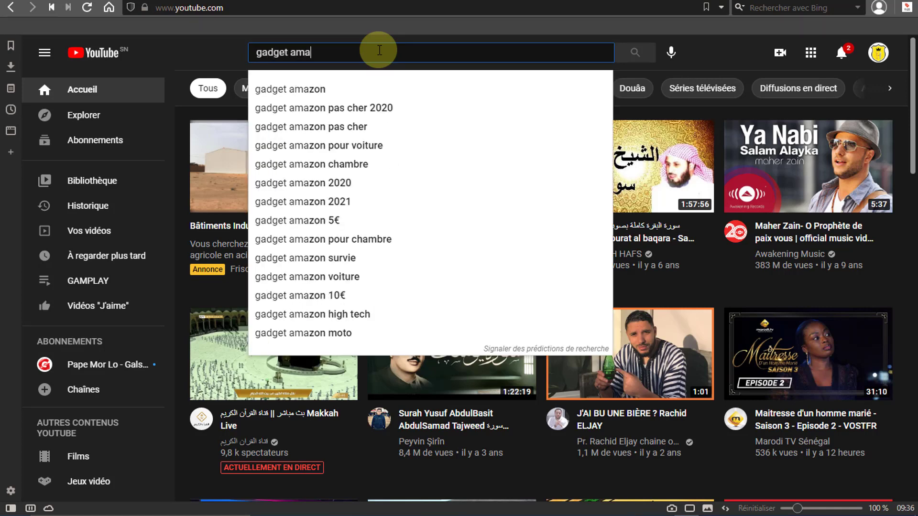
{"action": "type", "text": "zone"}
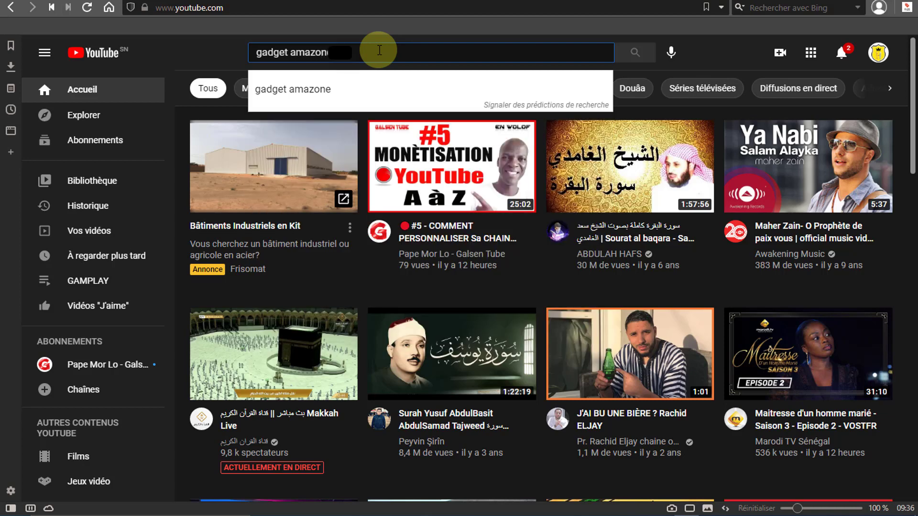
{"action": "key", "text": "BackSpace"}
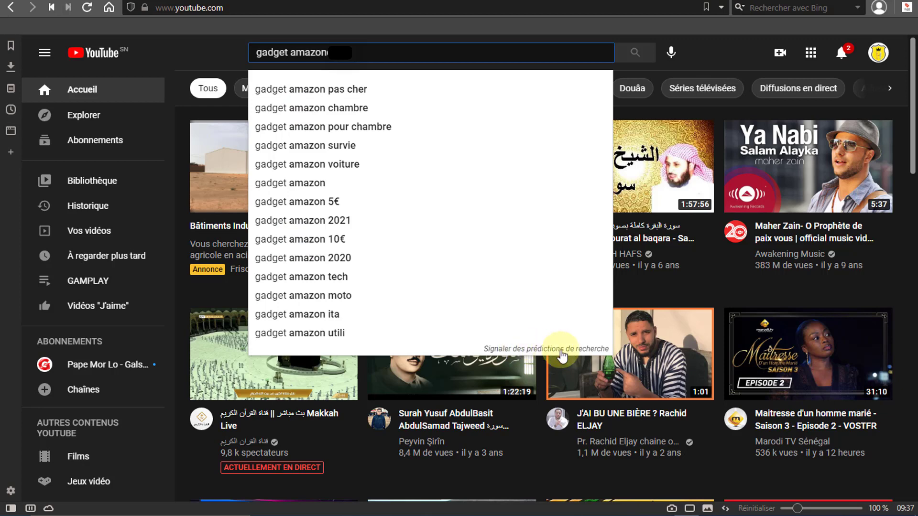
- Copy all the suggested phrases from the search prediction report, from "gadget amazon pas cher" to "gadget amazon utili", and cancel the report
{"action": "left_click", "coordinate": [563, 356]}
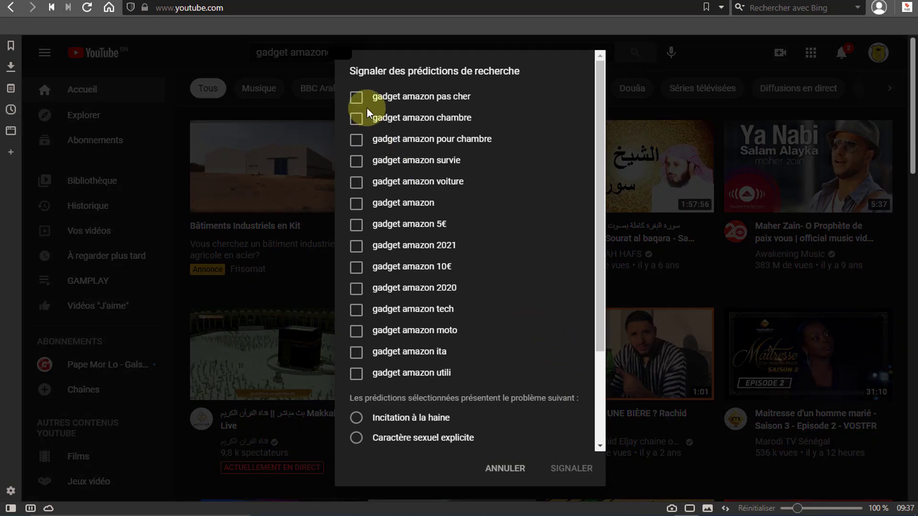
{"action": "left_click_drag", "start_coordinate": [369, 102], "coordinate": [475, 380]}
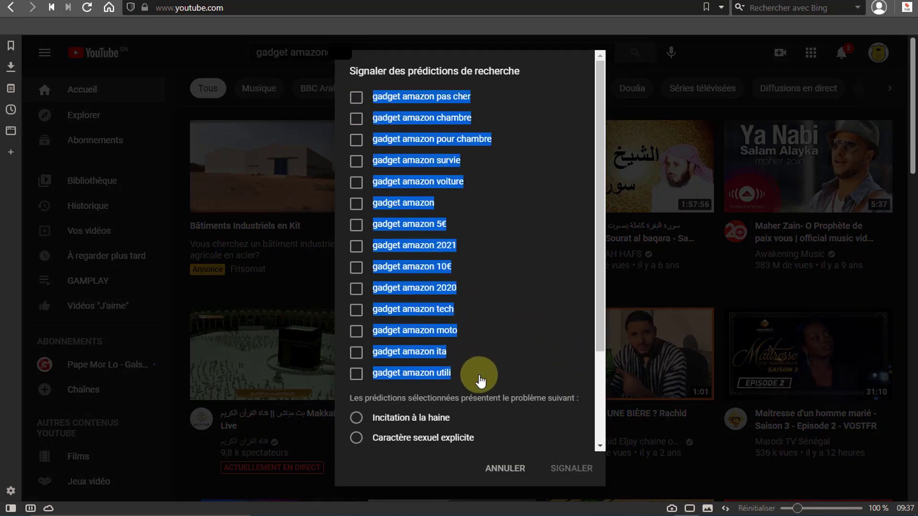
{"action": "right_click", "coordinate": [430, 95]}
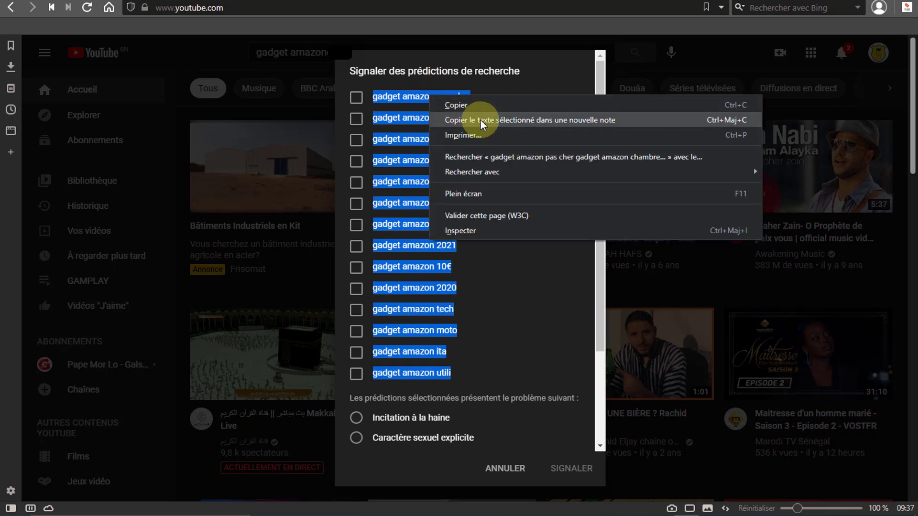
{"action": "left_click", "coordinate": [483, 106]}
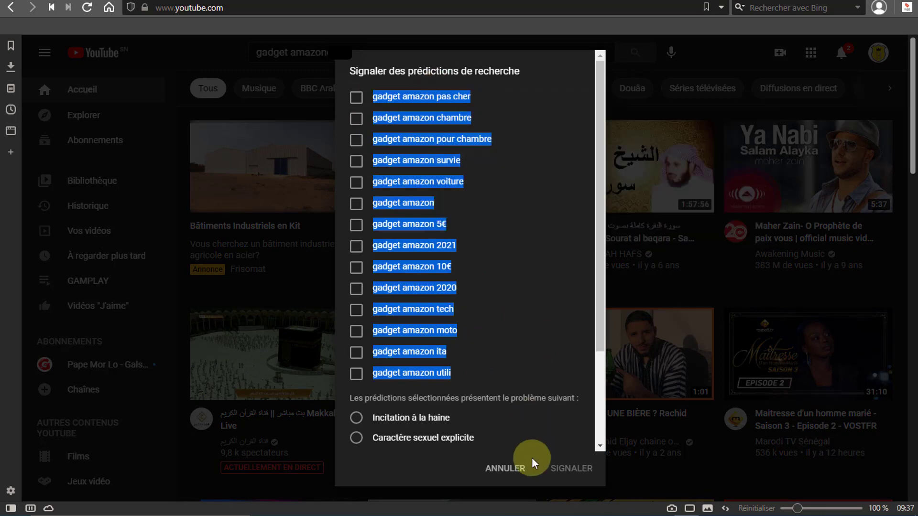
{"action": "left_click", "coordinate": [507, 468]}
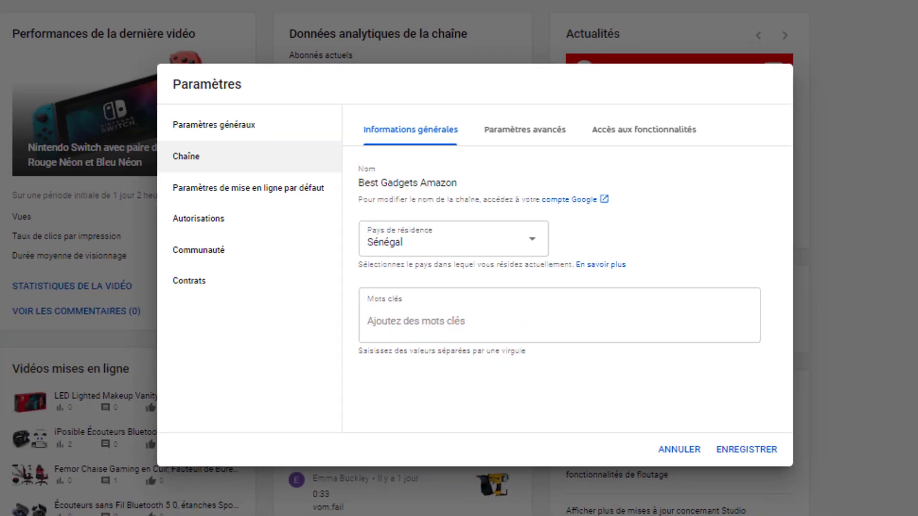
- Switch to the INFO file in Notepad and paste the copied phrases below "Merci pour le soutien!", separated by a blank line
{"action": "left_click", "coordinate": [588, 515]}
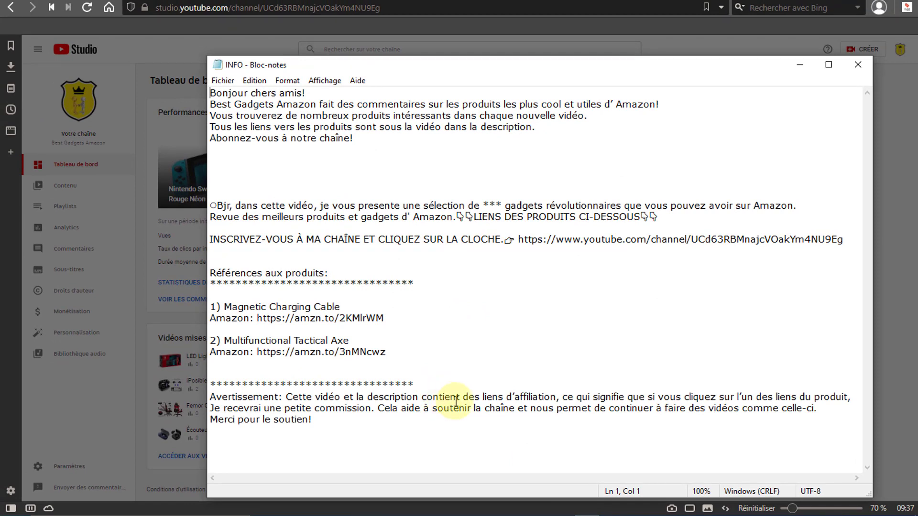
{"action": "left_click", "coordinate": [359, 418]}
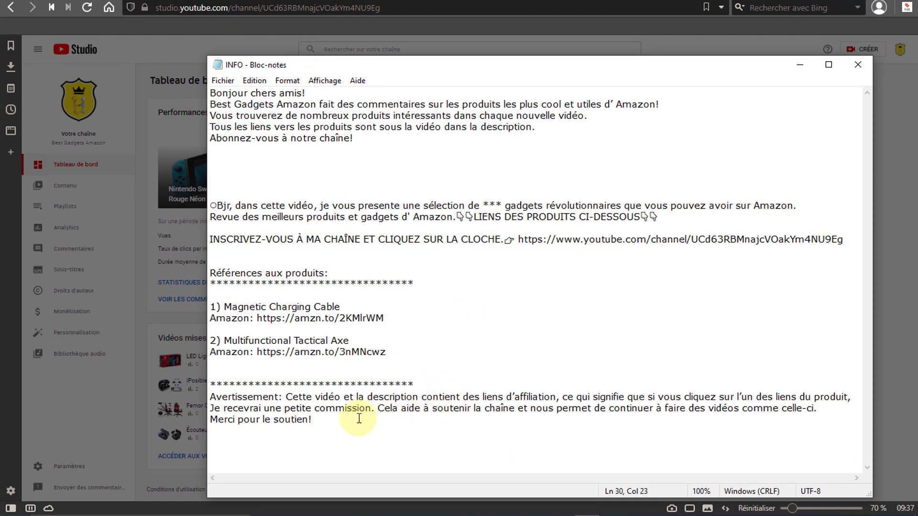
{"action": "key", "text": "Return"}
{"action": "key", "text": "Return"}
{"action": "key", "text": "ctrl+v"}
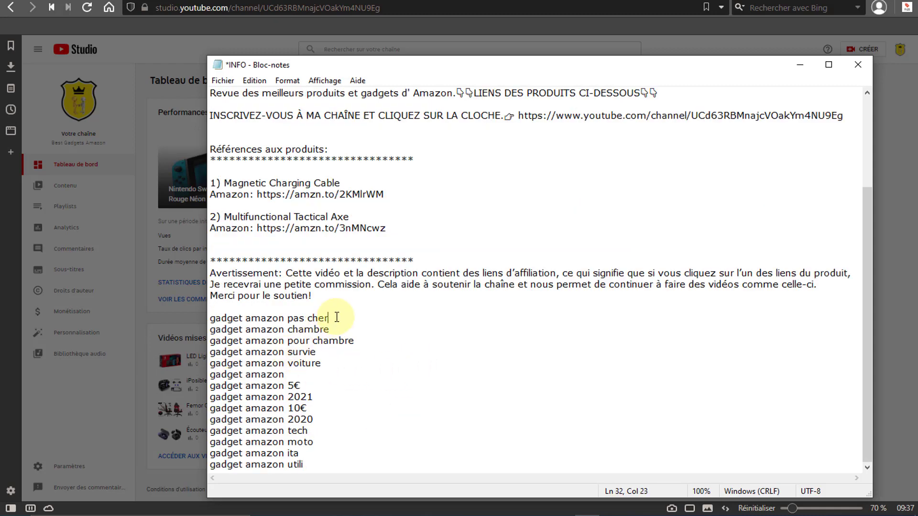
- Add a comma at the end of each pasted keyword line, from "gadget amazon pas cher" through "gadget amazon utili"
{"action": "type", "text": ","}
{"action": "left_click", "coordinate": [352, 330]}
{"action": "type", "text": ","}
{"action": "left_click", "coordinate": [362, 341]}
{"action": "type", "text": ","}
{"action": "left_click", "coordinate": [335, 353]}
{"action": "type", "text": ","}
{"action": "left_click", "coordinate": [338, 365]}
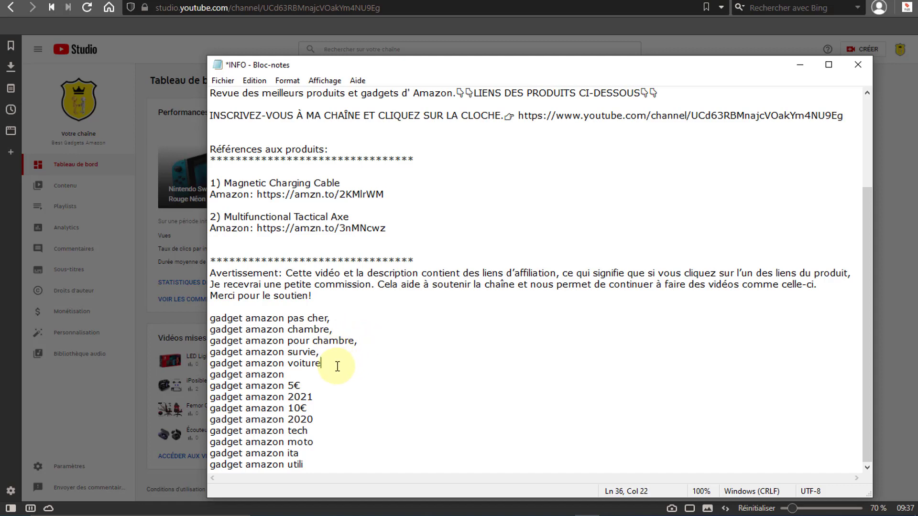
{"action": "type", "text": ","}
{"action": "left_click", "coordinate": [318, 377]}
{"action": "type", "text": ","}
{"action": "left_click", "coordinate": [325, 386]}
{"action": "type", "text": ","}
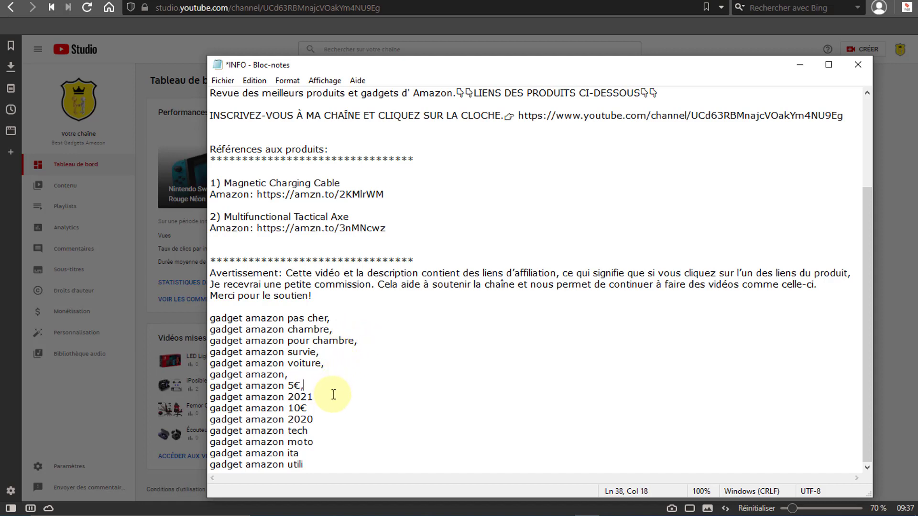
{"action": "left_click", "coordinate": [336, 399]}
{"action": "type", "text": ","}
{"action": "left_click", "coordinate": [330, 409]}
{"action": "type", "text": ","}
{"action": "left_click", "coordinate": [329, 421]}
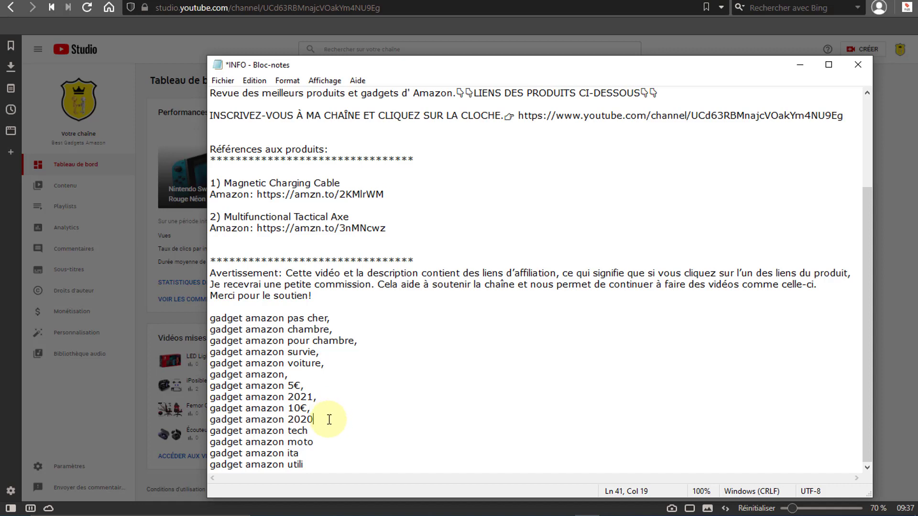
{"action": "type", "text": ","}
{"action": "left_click", "coordinate": [325, 432]}
{"action": "type", "text": ","}
{"action": "left_click", "coordinate": [325, 441]}
{"action": "type", "text": ","}
{"action": "left_click", "coordinate": [322, 455]}
{"action": "type", "text": ","}
{"action": "left_click", "coordinate": [330, 463]}
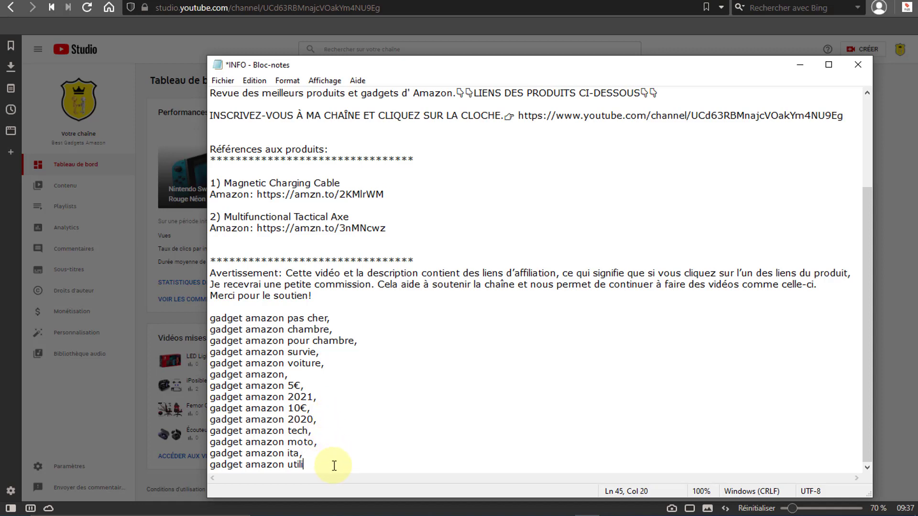
{"action": "type", "text": ","}
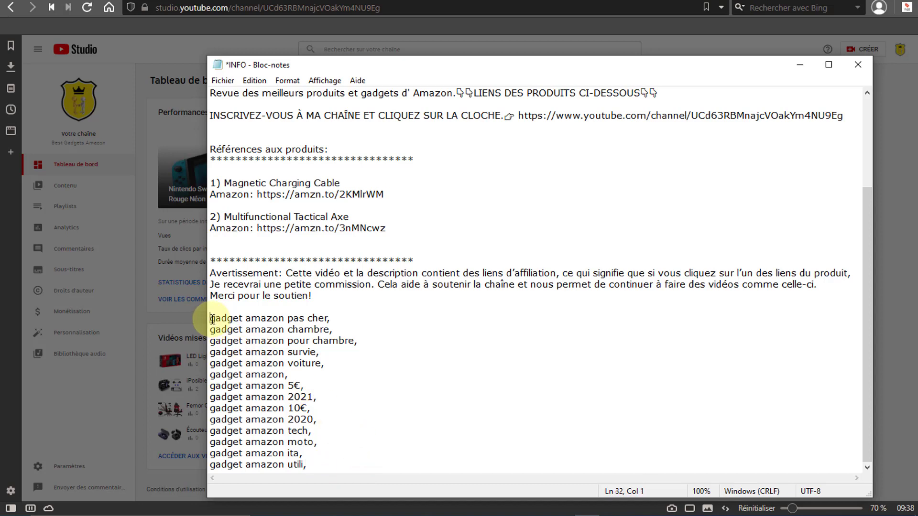
- Copy the whole comma-separated keyword list and minimize Notepad to return to the channel settings in YouTube Studio
{"action": "left_click_drag", "start_coordinate": [212, 320], "coordinate": [330, 473]}
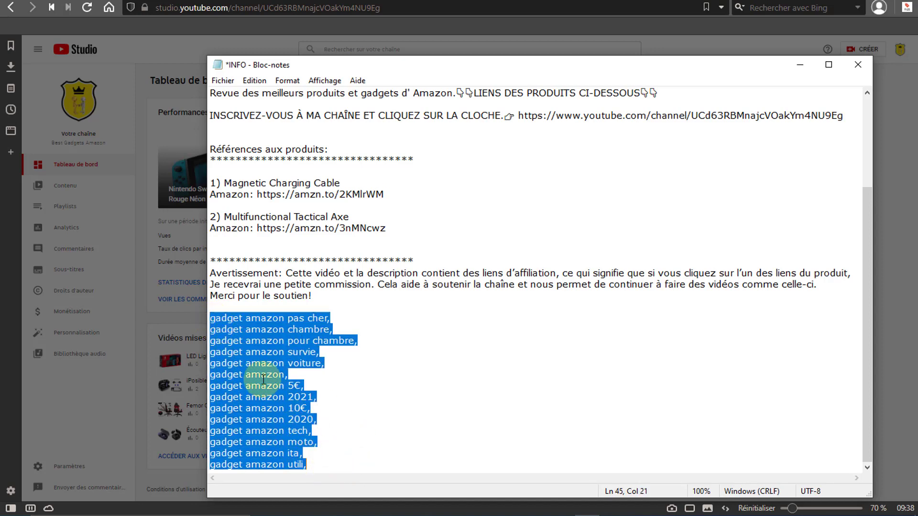
{"action": "right_click", "coordinate": [247, 357]}
{"action": "left_click", "coordinate": [324, 205]}
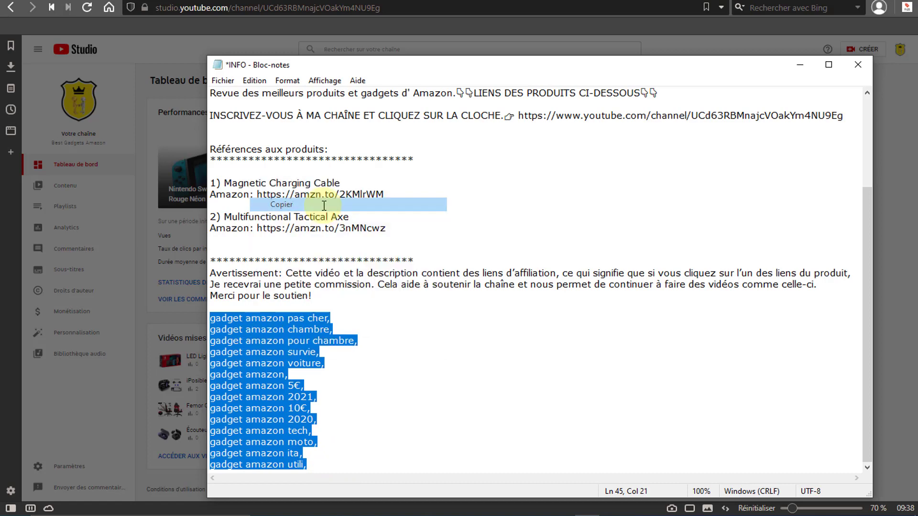
{"action": "left_click", "coordinate": [802, 63]}
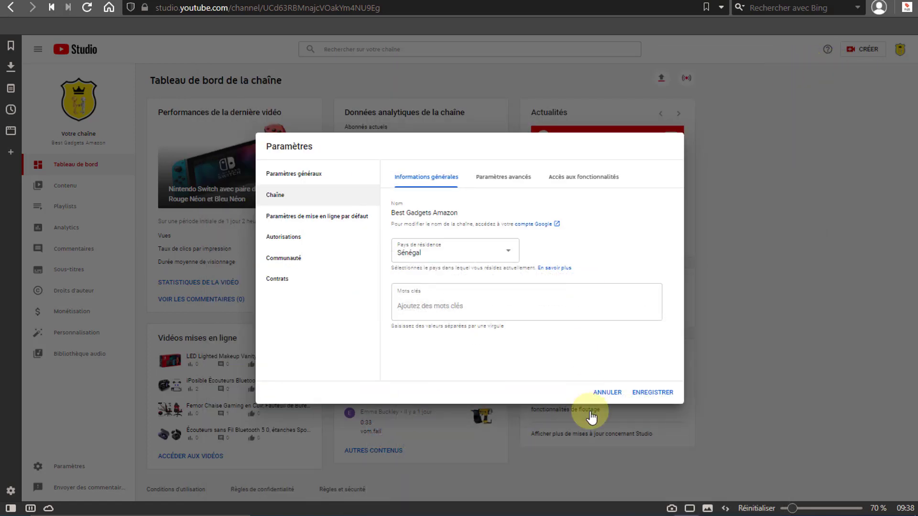
- Paste the copied comma-separated list, from "gadget amazon pas cher" to "gadget amazon utili", into the channel's keywords and check the resulting keywords
{"action": "left_click", "coordinate": [588, 515]}
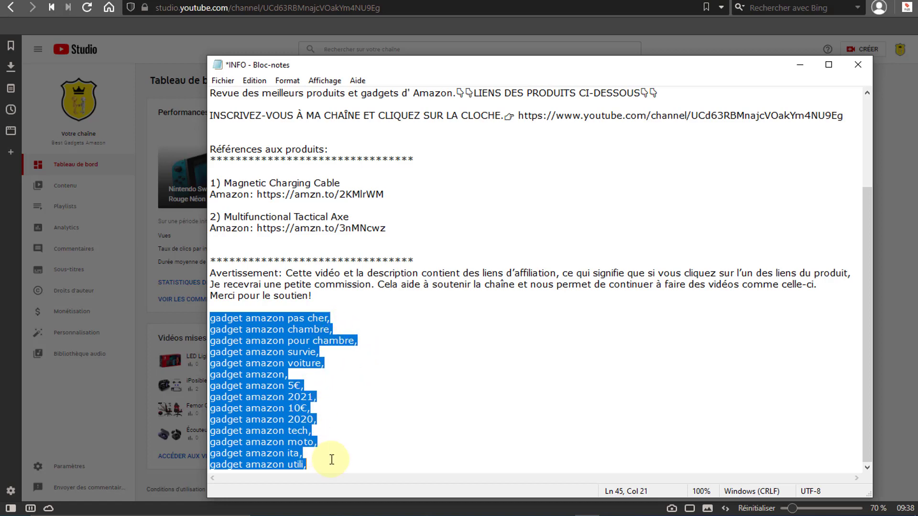
{"action": "left_click", "coordinate": [799, 70]}
{"action": "left_click", "coordinate": [450, 304]}
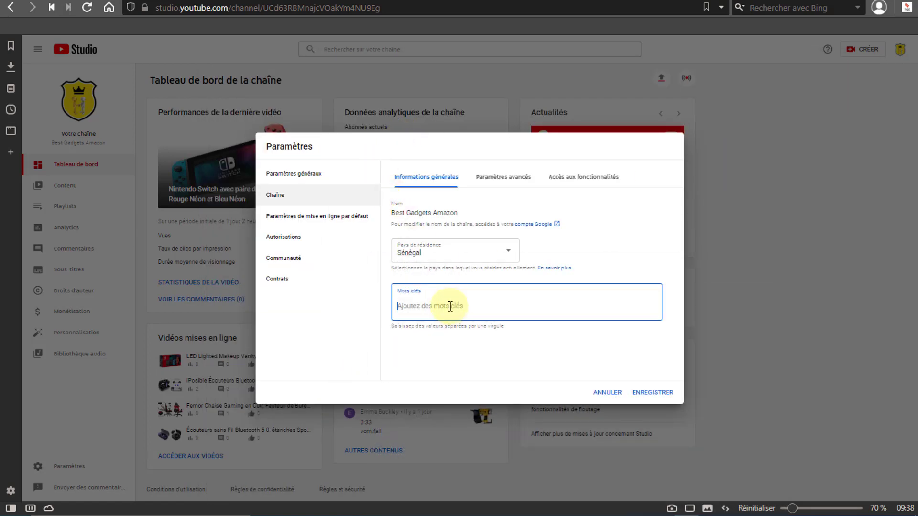
{"action": "right_click", "coordinate": [449, 306]}
{"action": "left_click", "coordinate": [515, 138]}
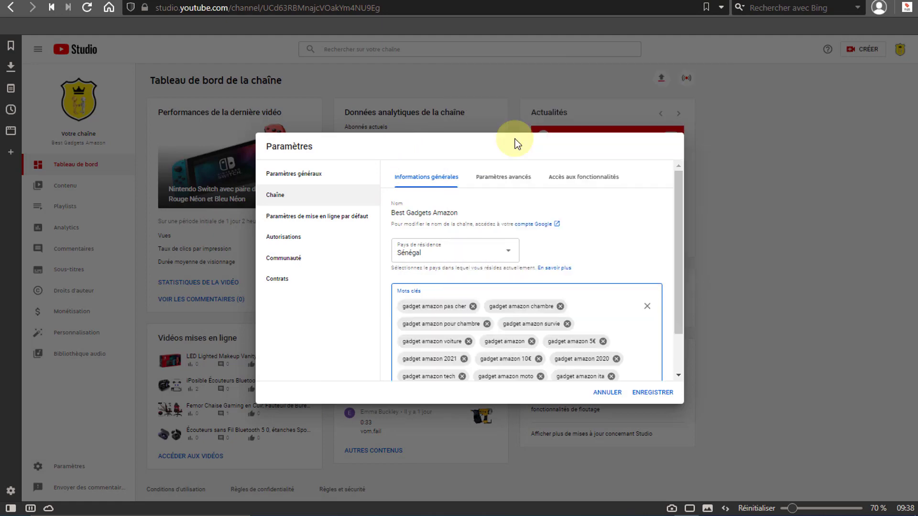
{"action": "scroll", "coordinate": [618, 259], "scroll_direction": "down", "scroll_amount": 2}
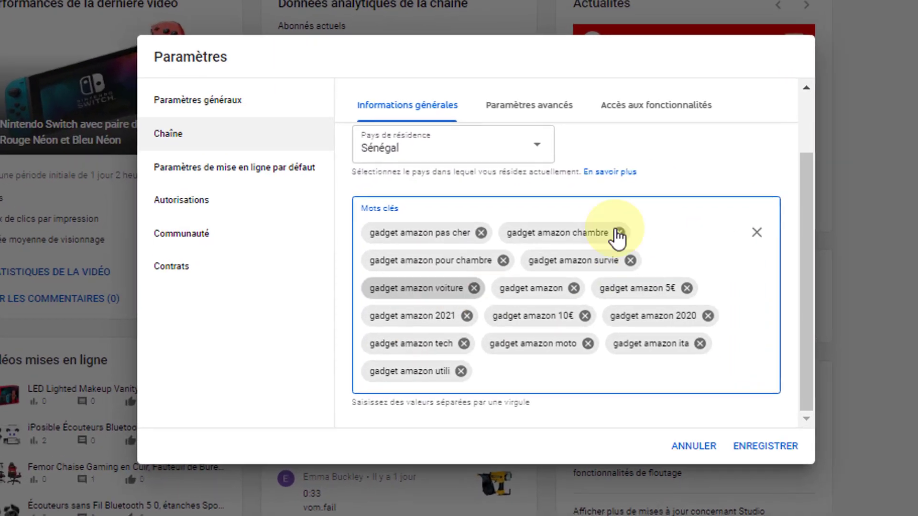
{"action": "left_click", "coordinate": [528, 287]}
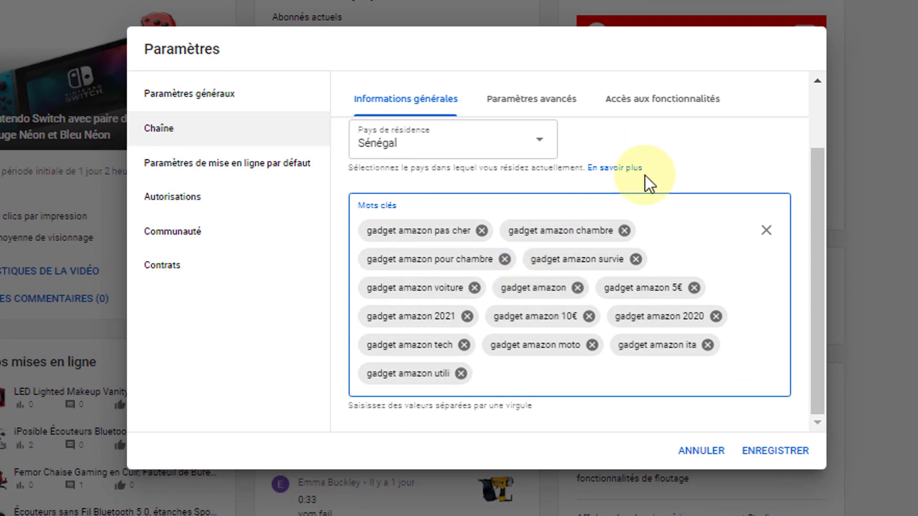
{"action": "scroll", "coordinate": [643, 176], "scroll_direction": "up", "scroll_amount": 2}
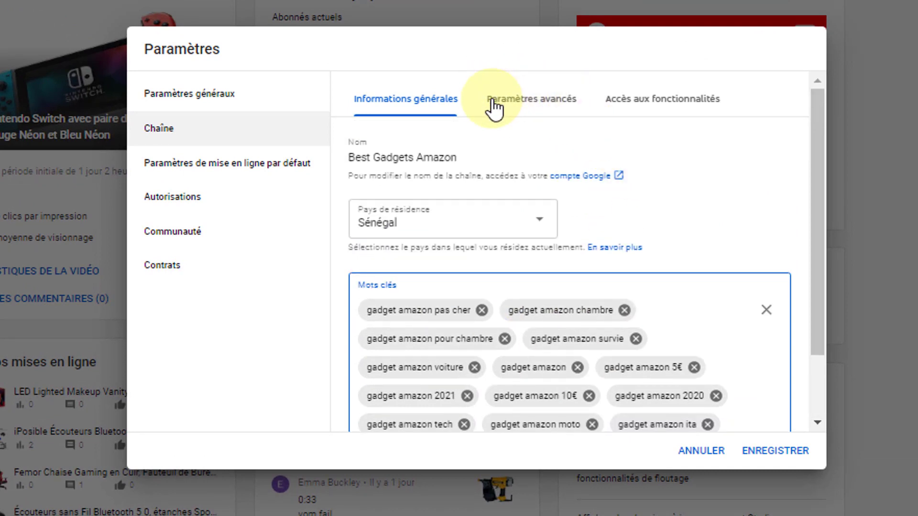
- In the channel's advanced settings, set the audience to not made for children and hide potentially inappropriate words in automatic subtitles
{"action": "left_click", "coordinate": [545, 109]}
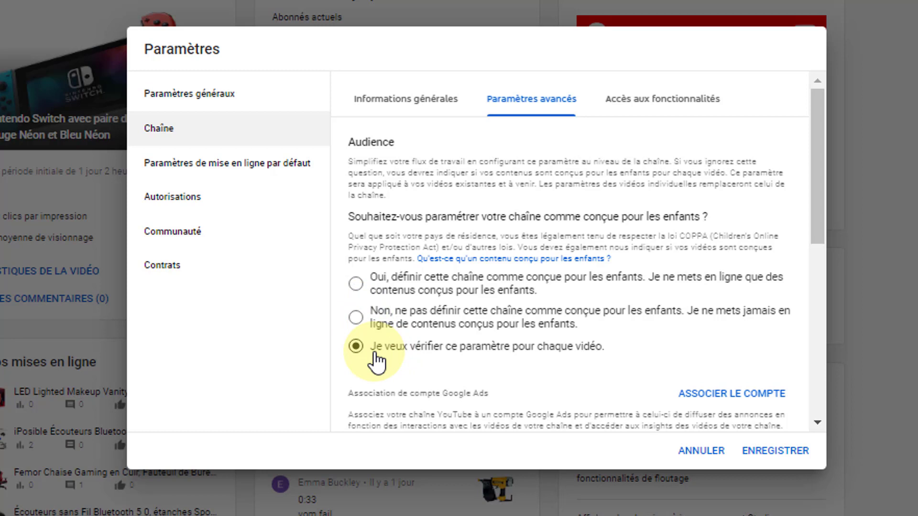
{"action": "left_click", "coordinate": [356, 317]}
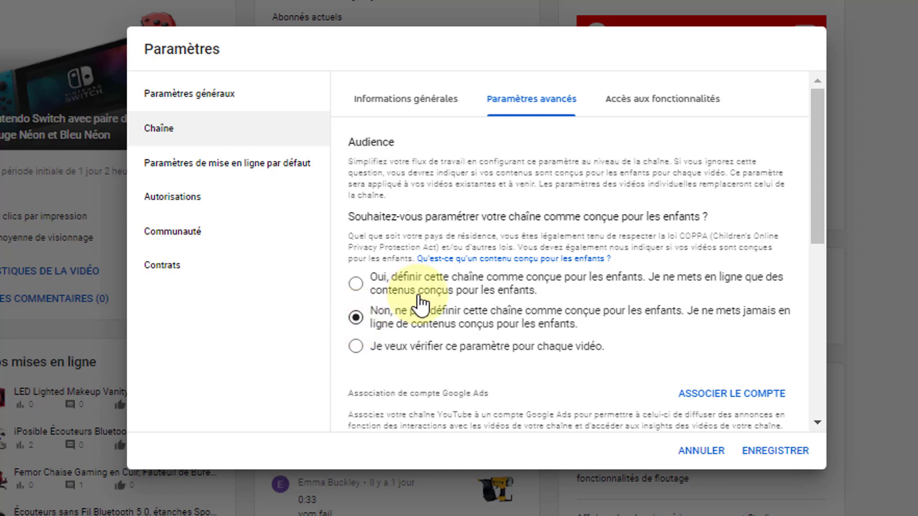
{"action": "scroll", "coordinate": [421, 301], "scroll_direction": "down", "scroll_amount": 4}
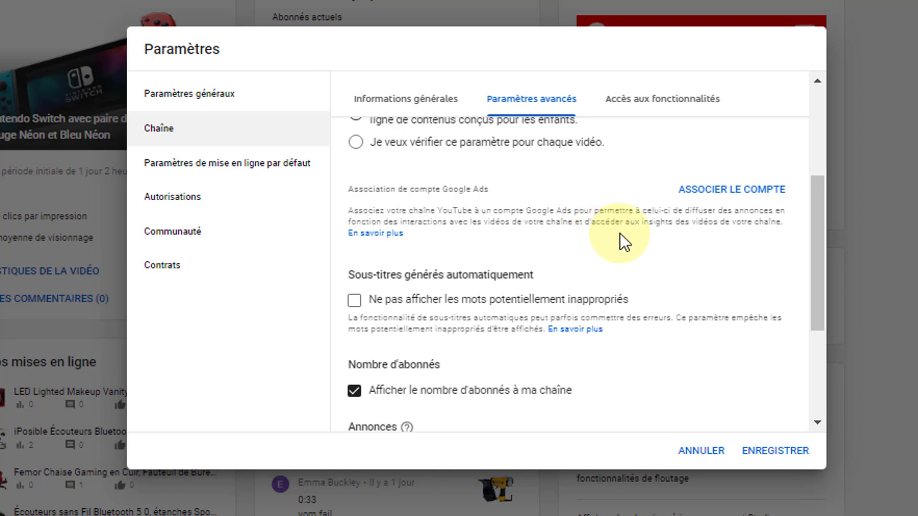
{"action": "scroll", "coordinate": [621, 234], "scroll_direction": "down", "scroll_amount": 2}
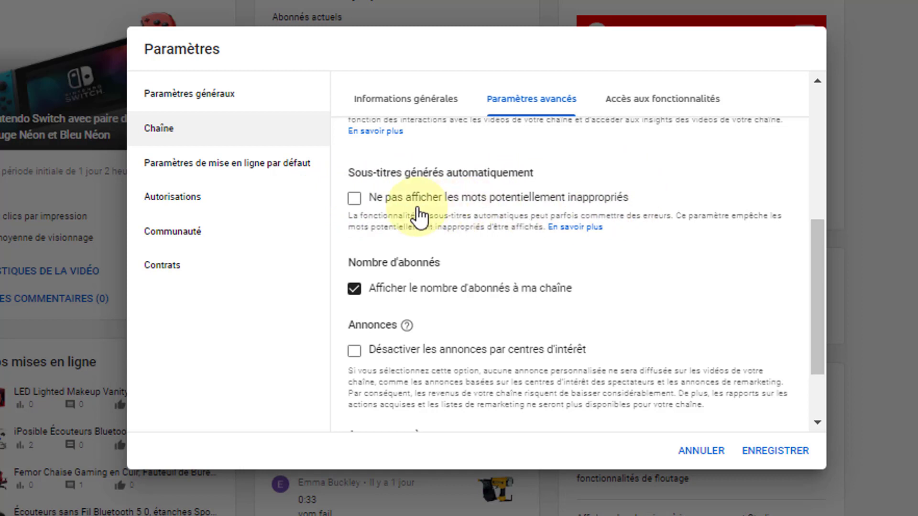
{"action": "left_click", "coordinate": [353, 199]}
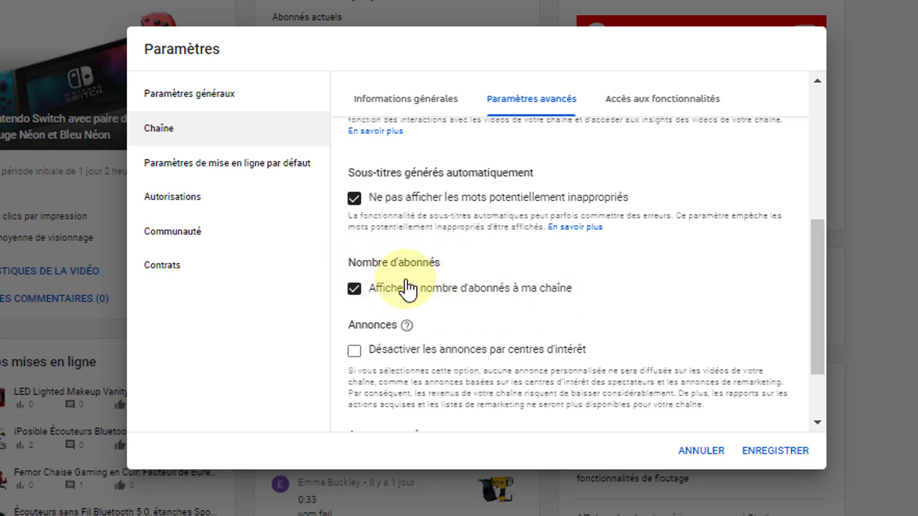
- Switch the subscriber count display off and on again, and the option disabling interest-based ads on and off again
{"action": "left_click", "coordinate": [354, 296]}
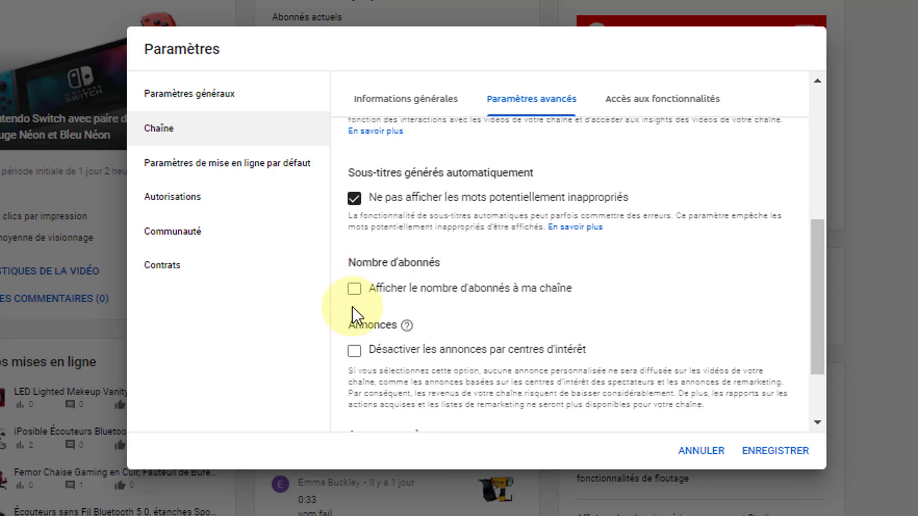
{"action": "left_click", "coordinate": [355, 291]}
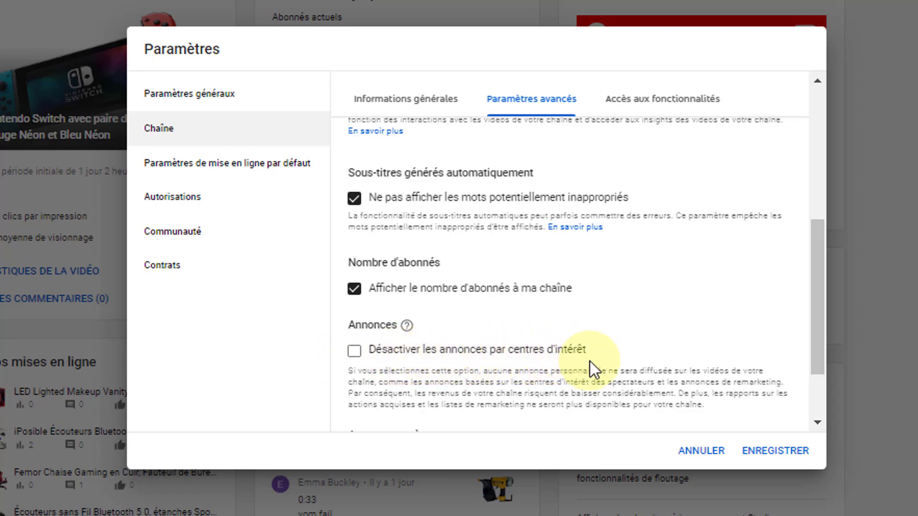
{"action": "scroll", "coordinate": [590, 362], "scroll_direction": "down", "scroll_amount": 2}
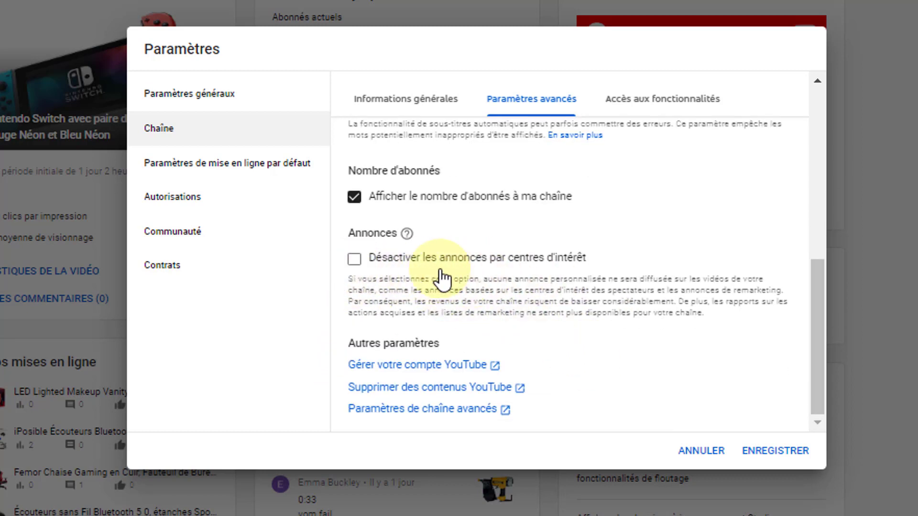
{"action": "left_click", "coordinate": [353, 266]}
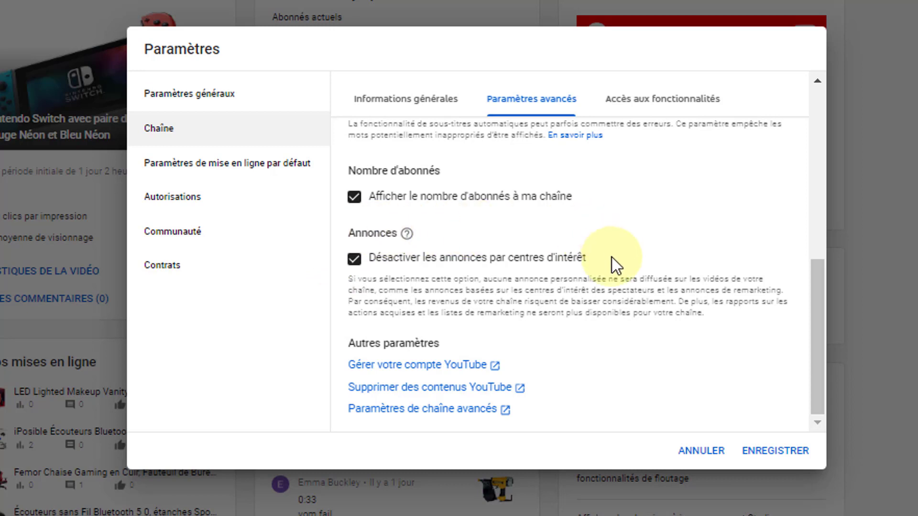
{"action": "left_click", "coordinate": [353, 261]}
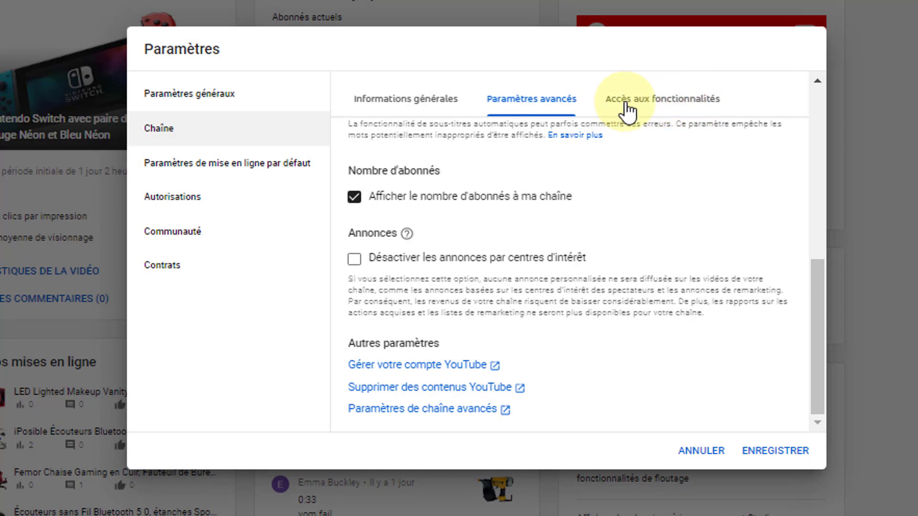
- Review the channel's feature access, expanding the features that require phone number validation
{"action": "left_click", "coordinate": [675, 110]}
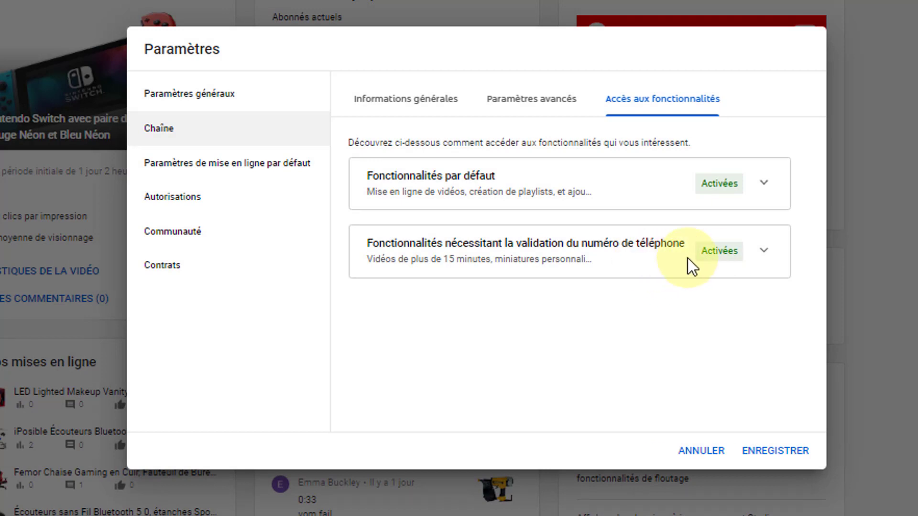
{"action": "left_click", "coordinate": [712, 256]}
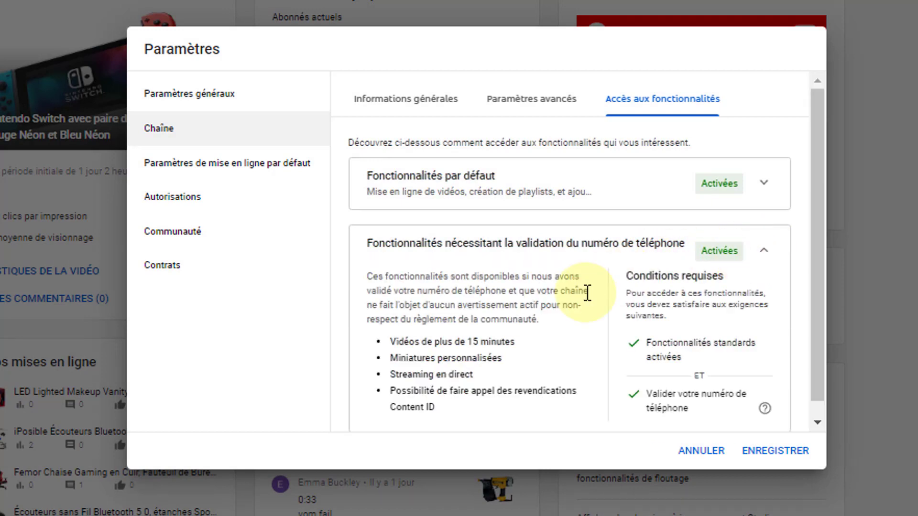
{"action": "scroll", "coordinate": [588, 293], "scroll_direction": "down", "scroll_amount": 1}
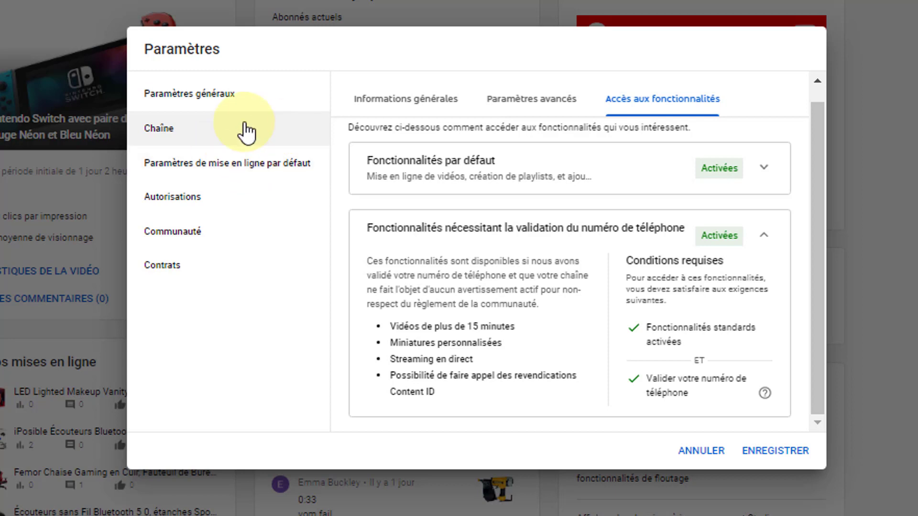
- Open the default upload settings and look through the title, description, visibility and tags fields
{"action": "left_click", "coordinate": [236, 165]}
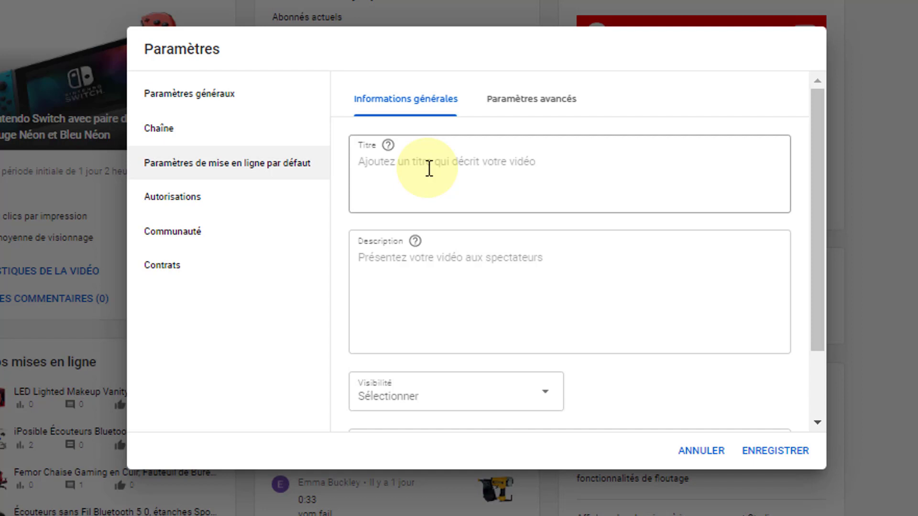
{"action": "scroll", "coordinate": [430, 175], "scroll_direction": "down", "scroll_amount": 2}
{"action": "scroll", "coordinate": [429, 179], "scroll_direction": "up", "scroll_amount": 2}
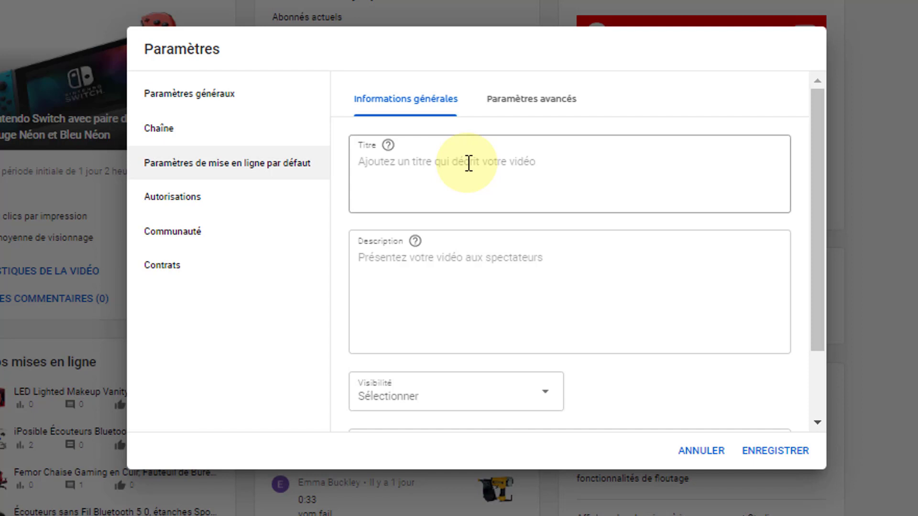
{"action": "scroll", "coordinate": [469, 163], "scroll_direction": "down", "scroll_amount": 2}
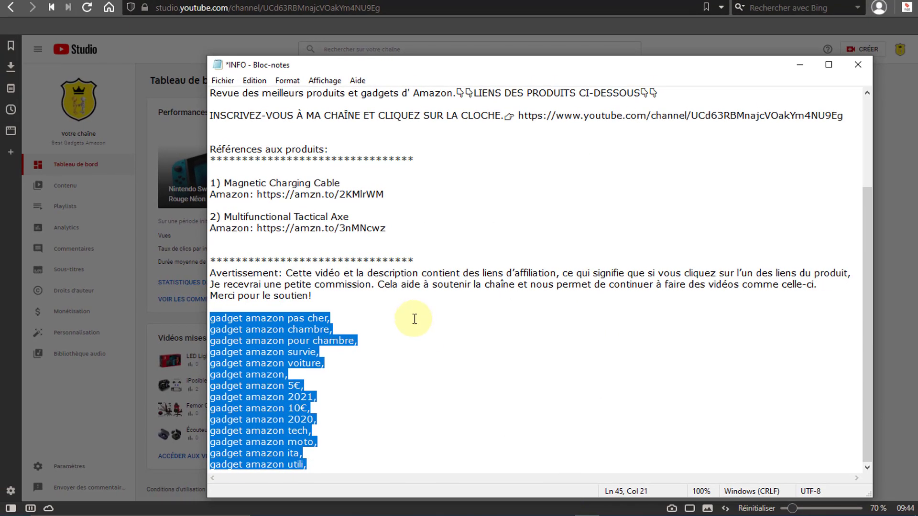
- In the INFO file in Notepad, copy the description template from "Bjr, dans cette vidéo" through "Merci pour le soutien!" and return to YouTube Studio
{"action": "left_click", "coordinate": [423, 320]}
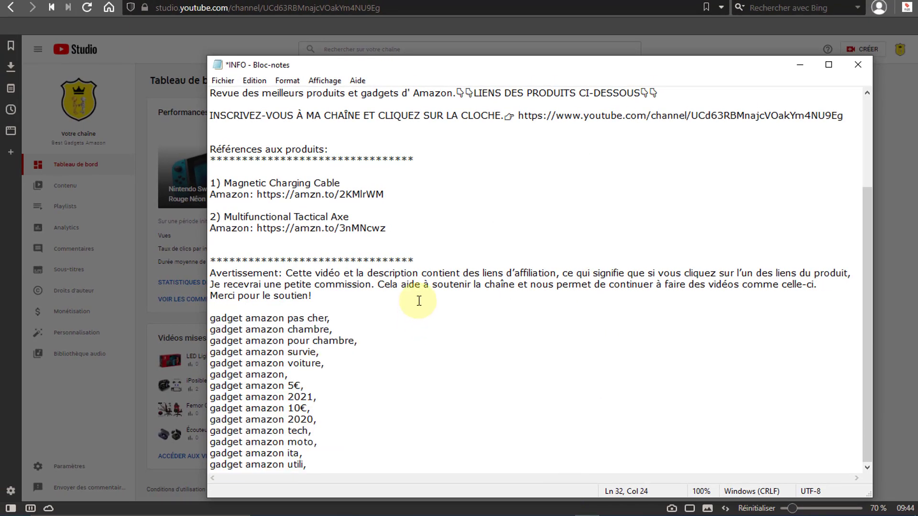
{"action": "scroll", "coordinate": [419, 301], "scroll_direction": "up", "scroll_amount": 4}
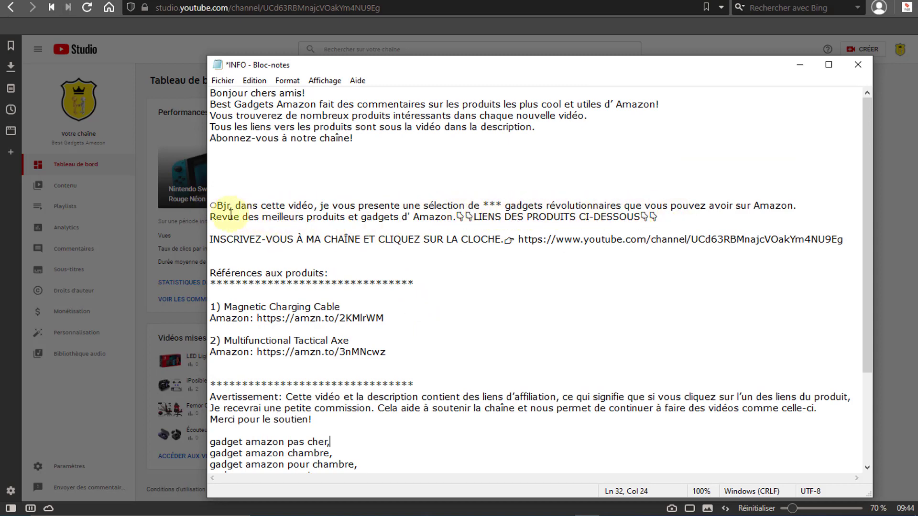
{"action": "left_click_drag", "start_coordinate": [210, 206], "coordinate": [365, 420]}
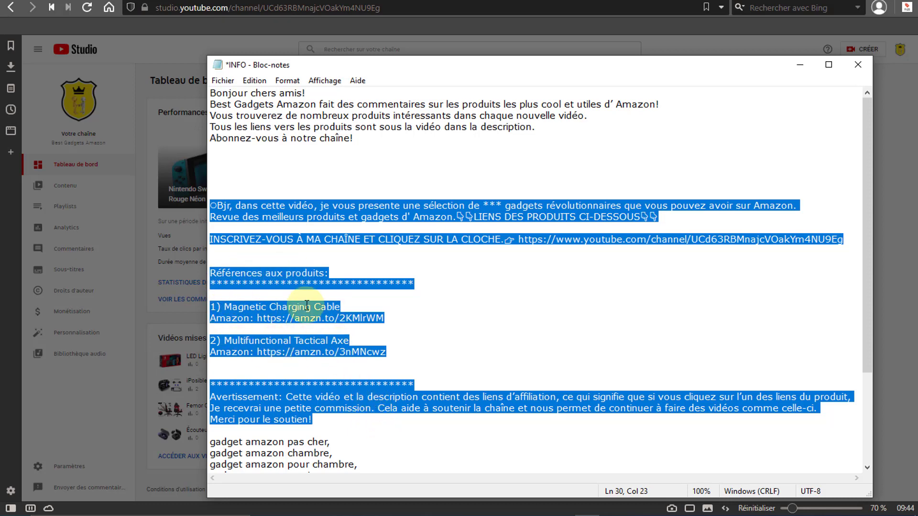
{"action": "left_click", "coordinate": [361, 330]}
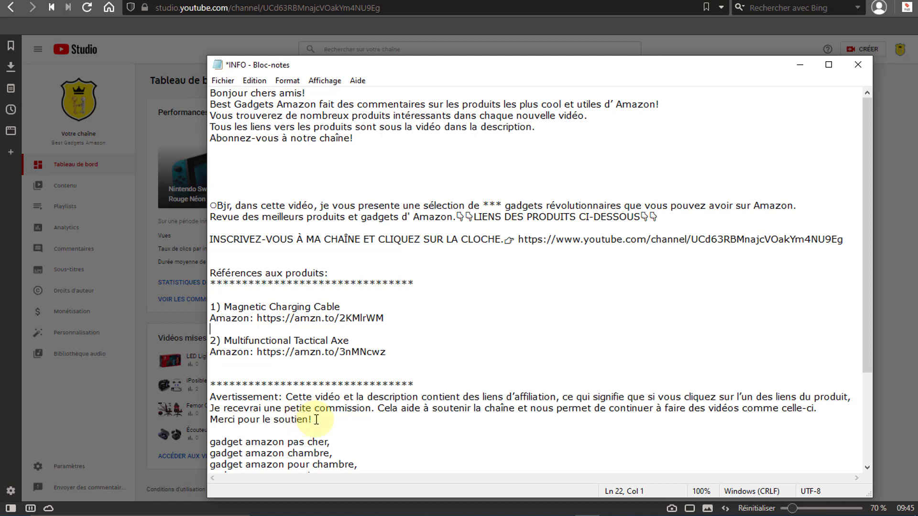
{"action": "left_click_drag", "start_coordinate": [317, 420], "coordinate": [209, 206]}
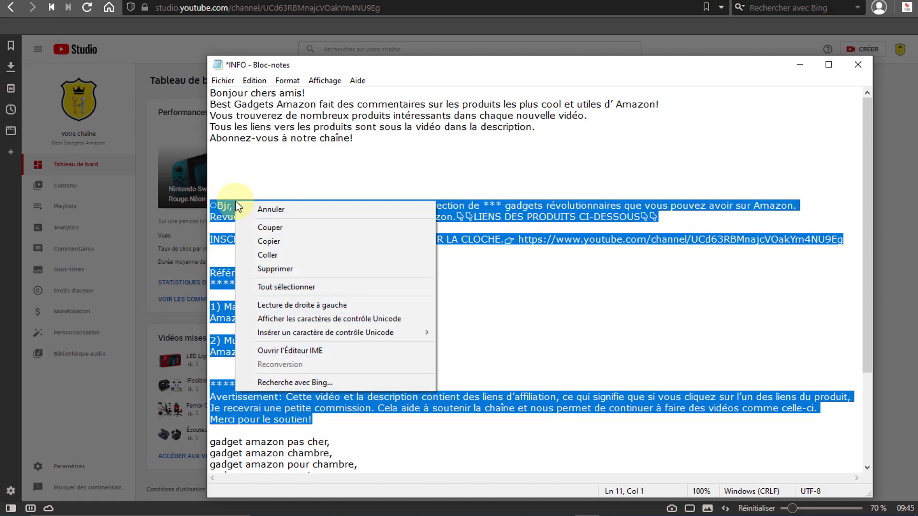
{"action": "right_click", "coordinate": [236, 202]}
{"action": "left_click", "coordinate": [291, 240]}
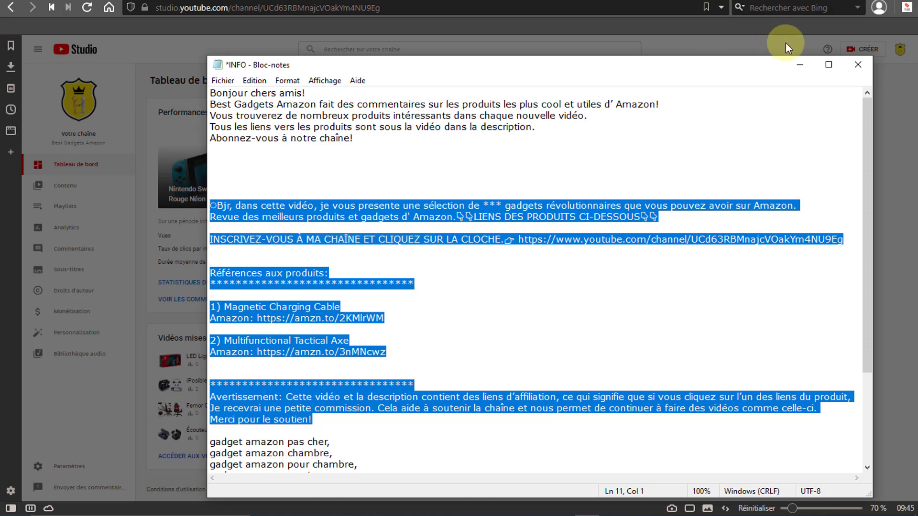
{"action": "left_click", "coordinate": [801, 64]}
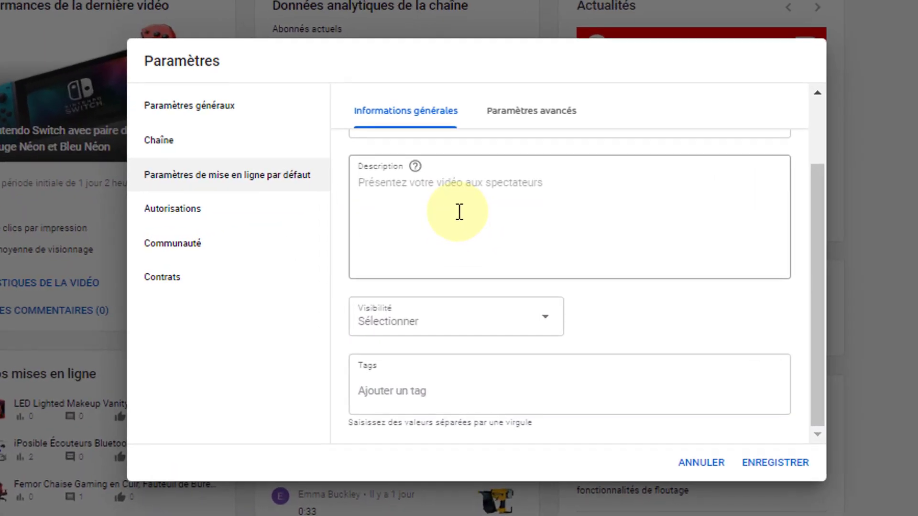
- Paste the copied template into the default upload description and check it from the beginning
{"action": "left_click", "coordinate": [458, 239]}
{"action": "right_click", "coordinate": [457, 211]}
{"action": "left_click", "coordinate": [550, 367]}
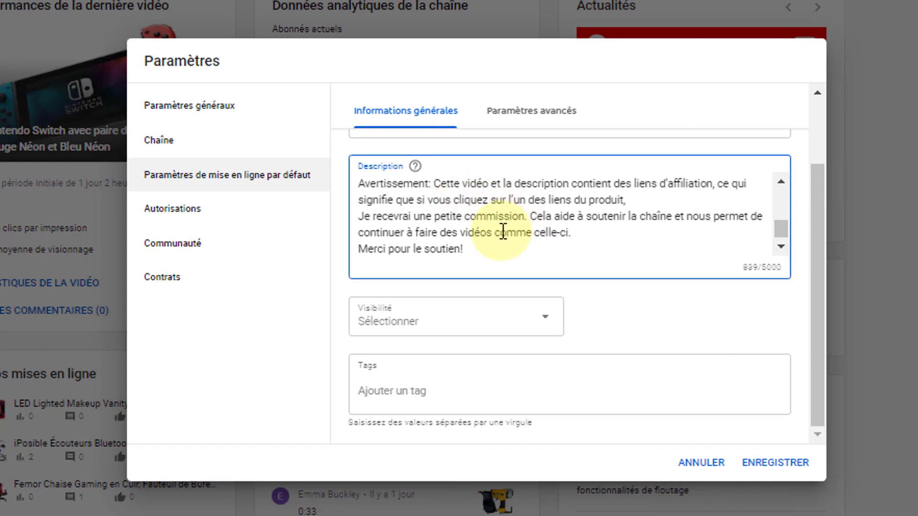
{"action": "scroll", "coordinate": [607, 213], "scroll_direction": "up", "scroll_amount": 2}
{"action": "scroll", "coordinate": [607, 213], "scroll_direction": "up", "scroll_amount": 5}
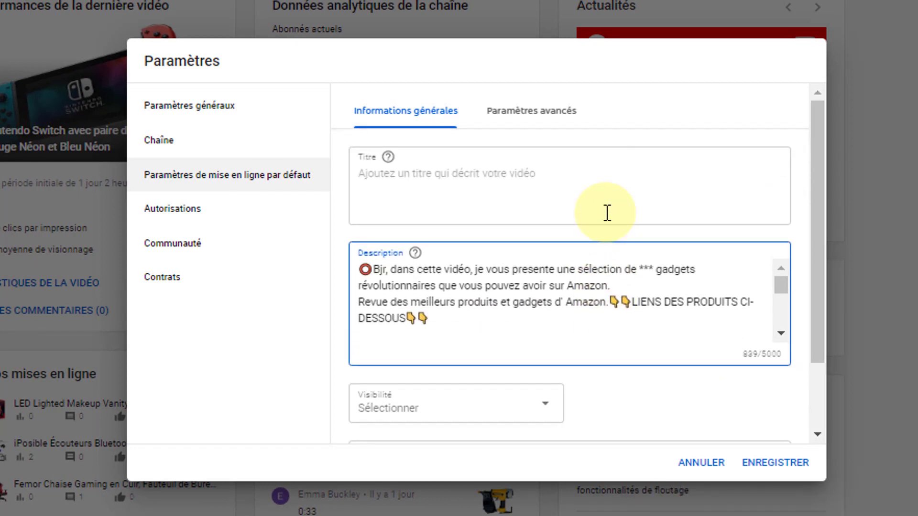
- Remove the extra blank line above "Références aux produits:" in the default description and check the rest of the text
{"action": "scroll", "coordinate": [603, 215], "scroll_direction": "down", "scroll_amount": 4}
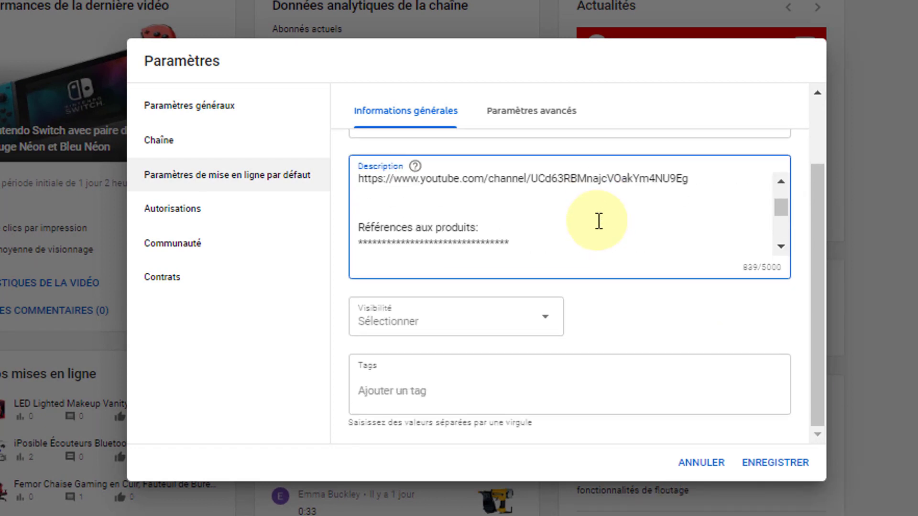
{"action": "left_click", "coordinate": [444, 206]}
{"action": "key", "text": "BackSpace"}
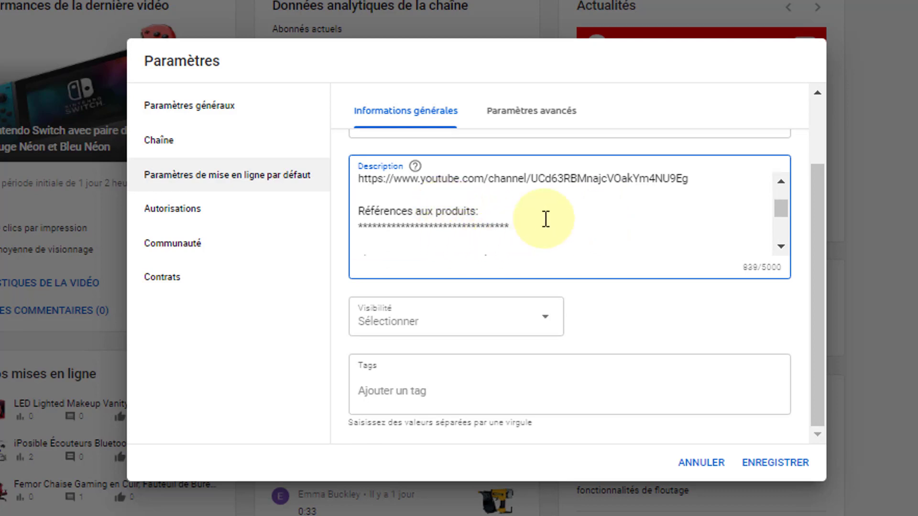
{"action": "scroll", "coordinate": [545, 219], "scroll_direction": "down", "scroll_amount": 2}
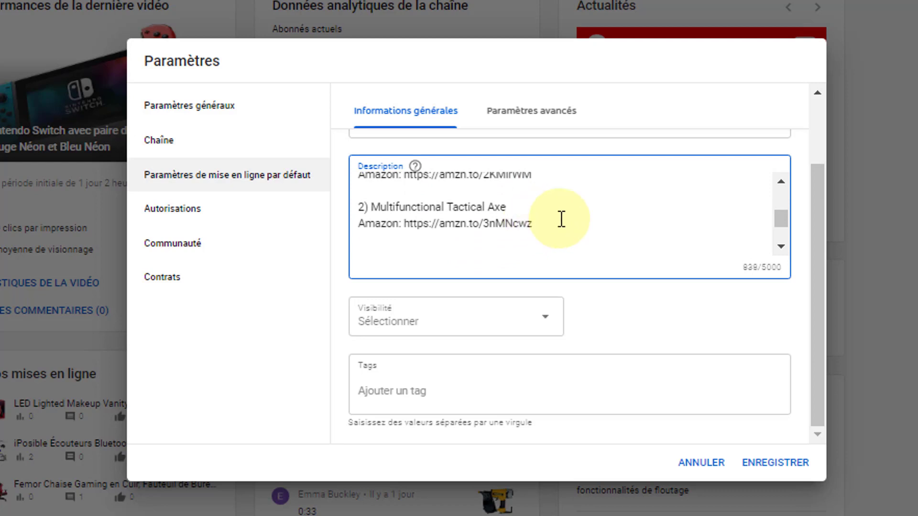
{"action": "scroll", "coordinate": [521, 199], "scroll_direction": "up", "scroll_amount": 5}
{"action": "scroll", "coordinate": [493, 211], "scroll_direction": "down", "scroll_amount": 2}
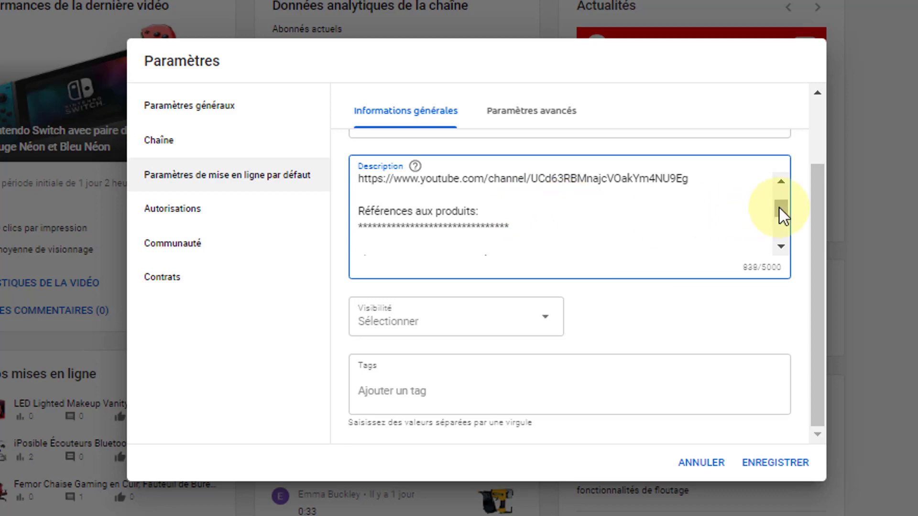
- Delete the Amazon links of the Magnetic Charging Cable and Multifunctional Tactical Axe in the default description and check the rest of the text
{"action": "left_click_drag", "start_coordinate": [779, 207], "coordinate": [780, 214]}
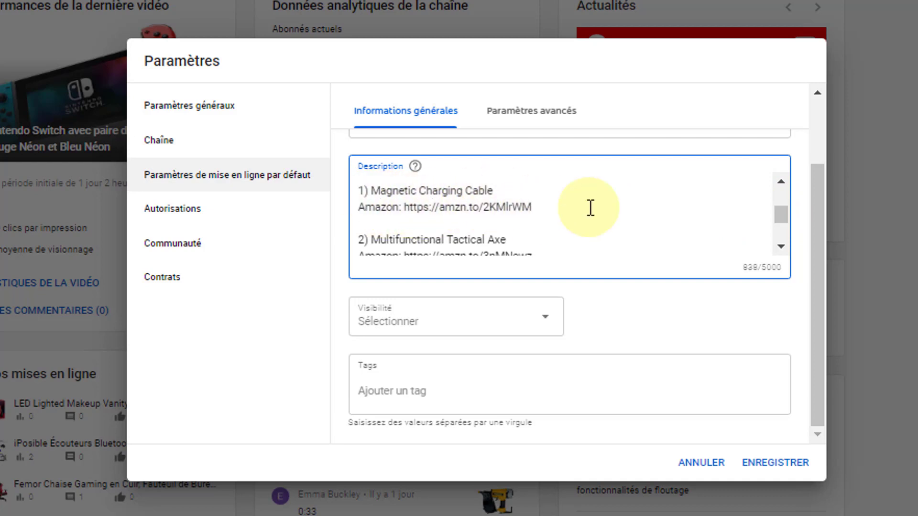
{"action": "left_click", "coordinate": [408, 211]}
{"action": "left_click_drag", "start_coordinate": [407, 211], "coordinate": [540, 212]}
{"action": "key", "text": "BackSpace"}
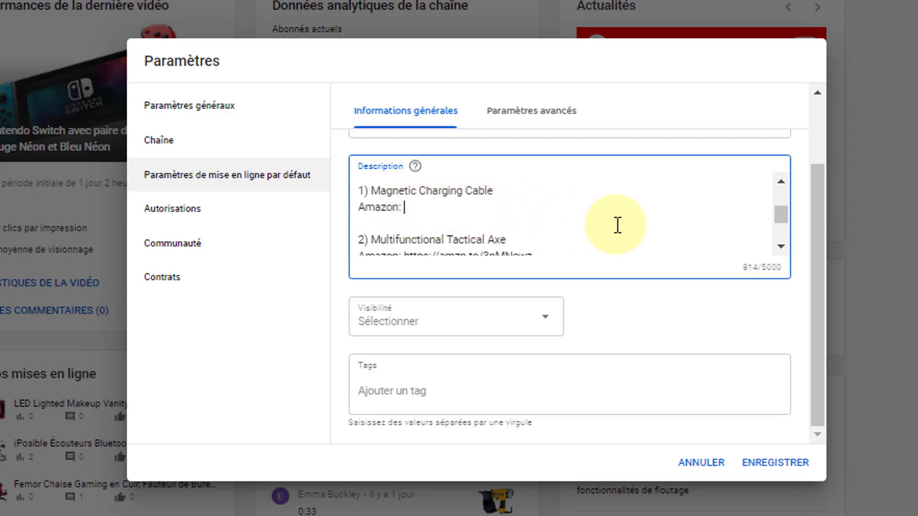
{"action": "left_click_drag", "start_coordinate": [783, 218], "coordinate": [785, 223]}
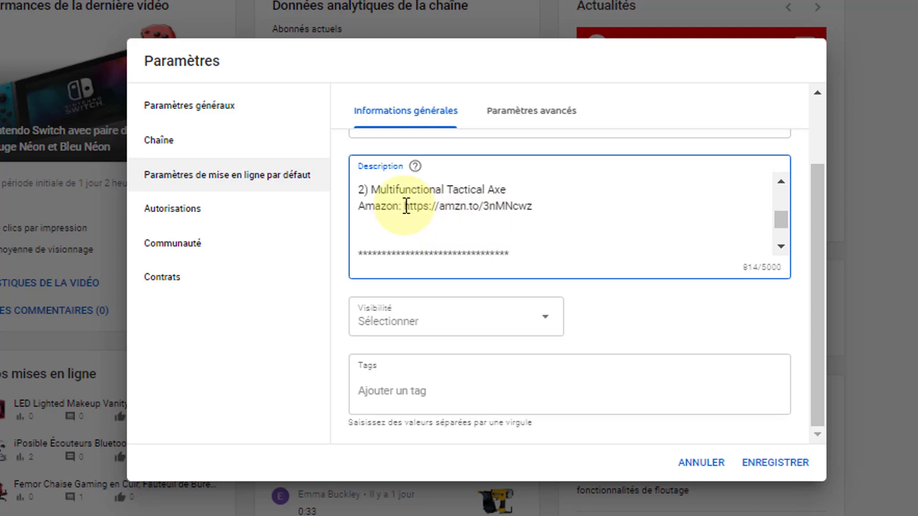
{"action": "left_click_drag", "start_coordinate": [406, 207], "coordinate": [543, 206]}
{"action": "key", "text": "BackSpace"}
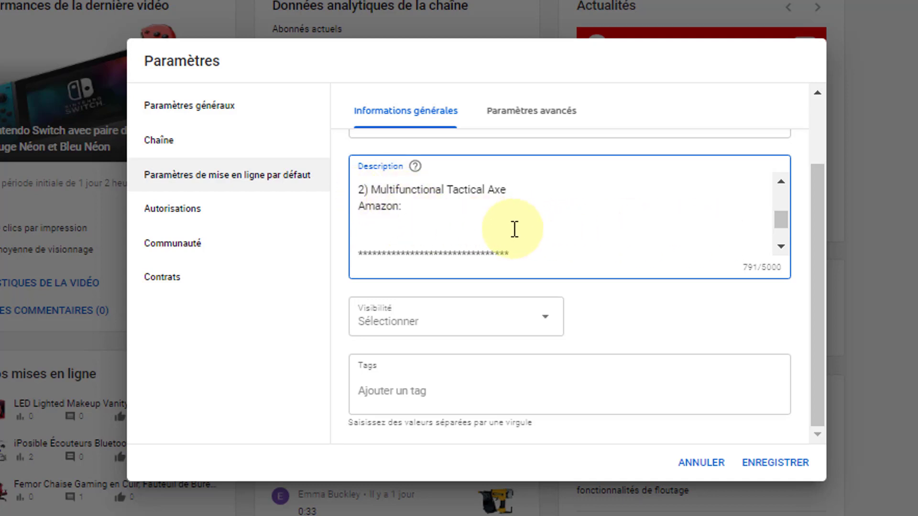
{"action": "scroll", "coordinate": [498, 227], "scroll_direction": "up", "scroll_amount": 5}
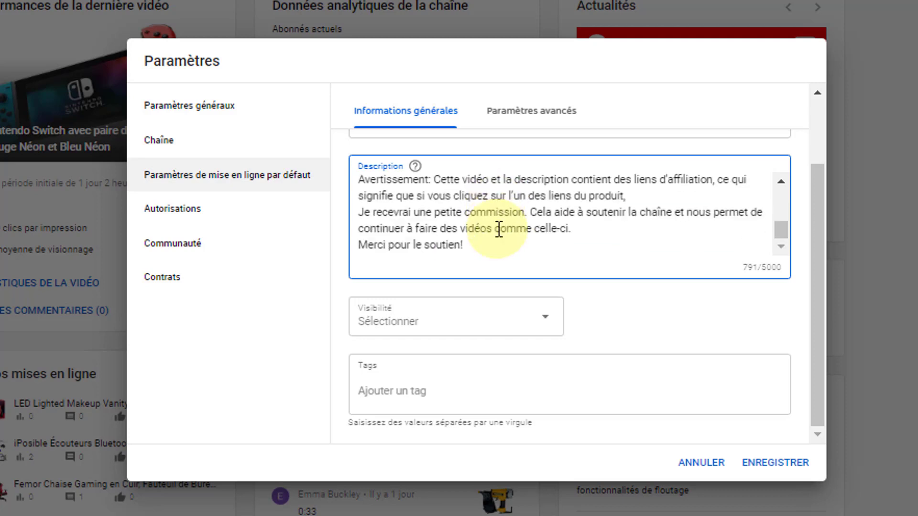
{"action": "scroll", "coordinate": [499, 229], "scroll_direction": "up", "scroll_amount": 3}
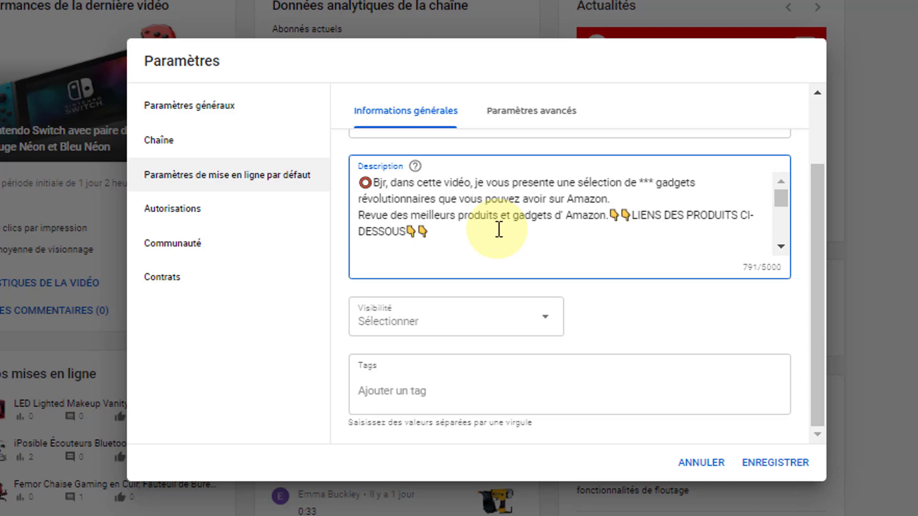
{"action": "left_click", "coordinate": [598, 291]}
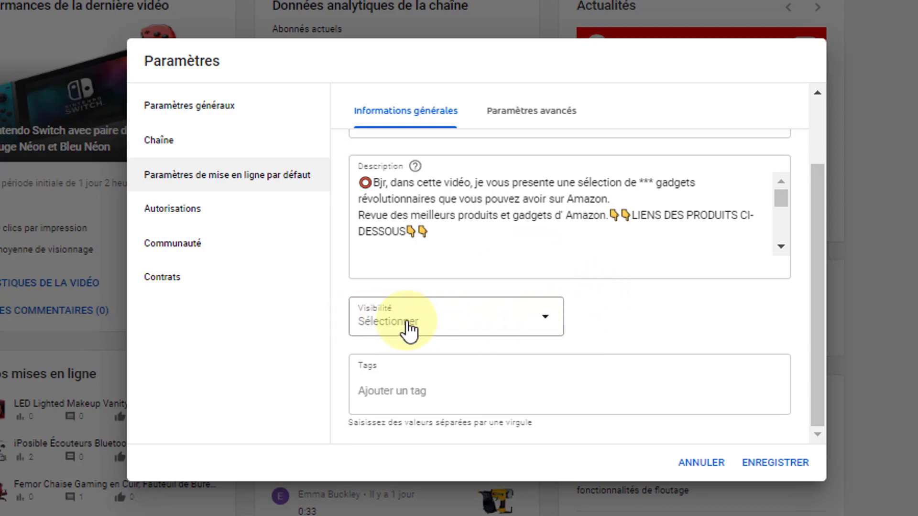
- Set the default upload visibility to Non répertoriée and look over the general information fields
{"action": "left_click", "coordinate": [543, 324]}
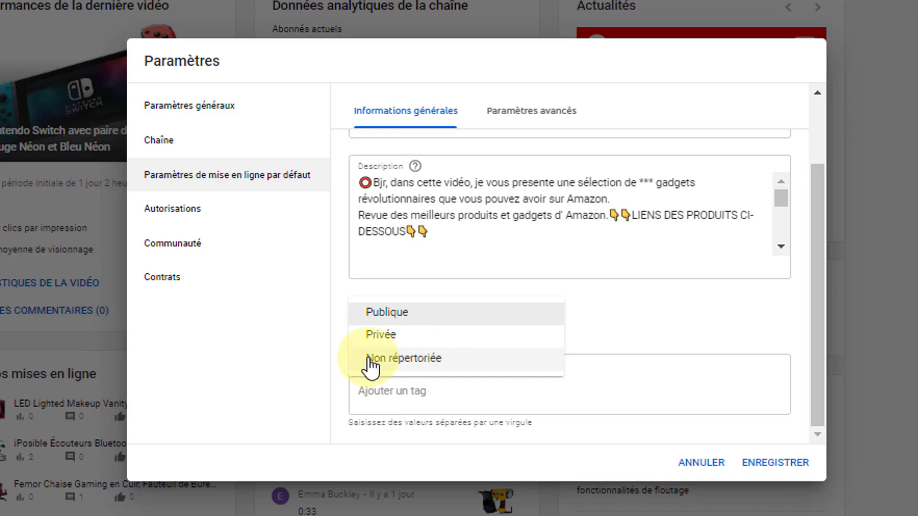
{"action": "left_click", "coordinate": [407, 359]}
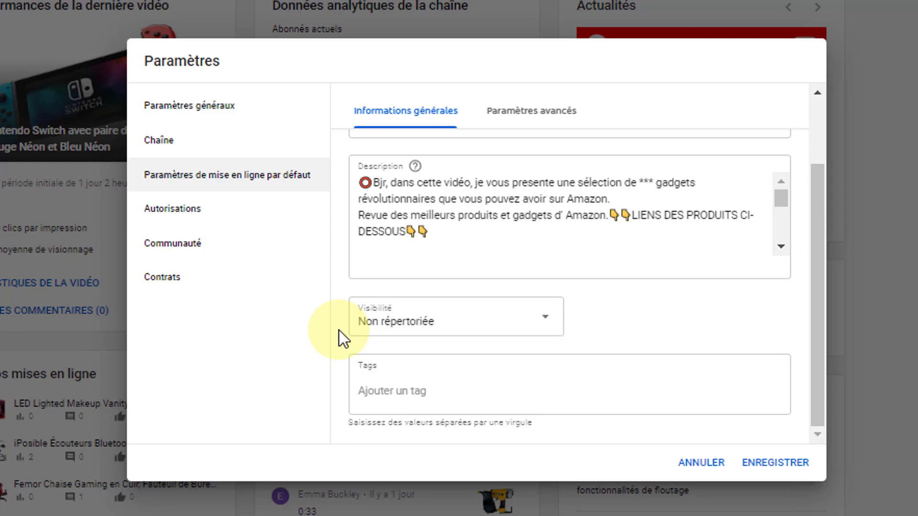
{"action": "scroll", "coordinate": [500, 216], "scroll_direction": "up", "scroll_amount": 2}
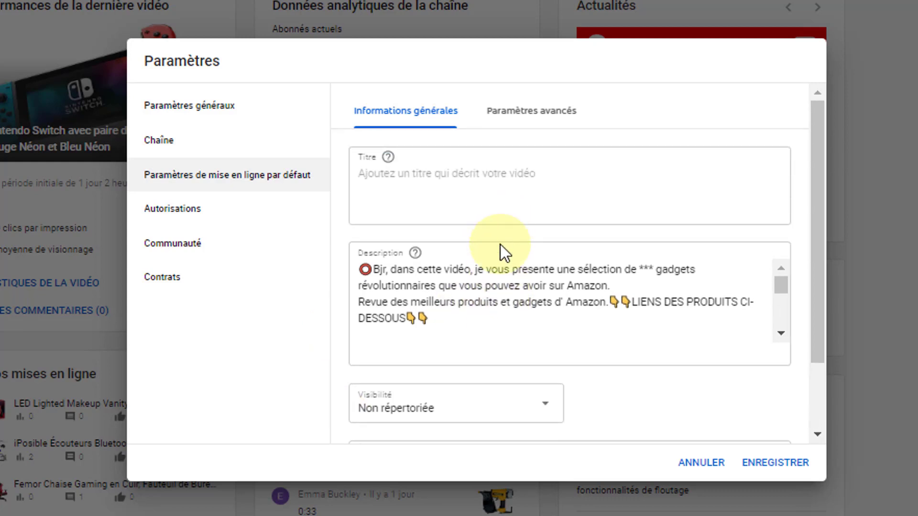
{"action": "scroll", "coordinate": [500, 245], "scroll_direction": "down", "scroll_amount": 2}
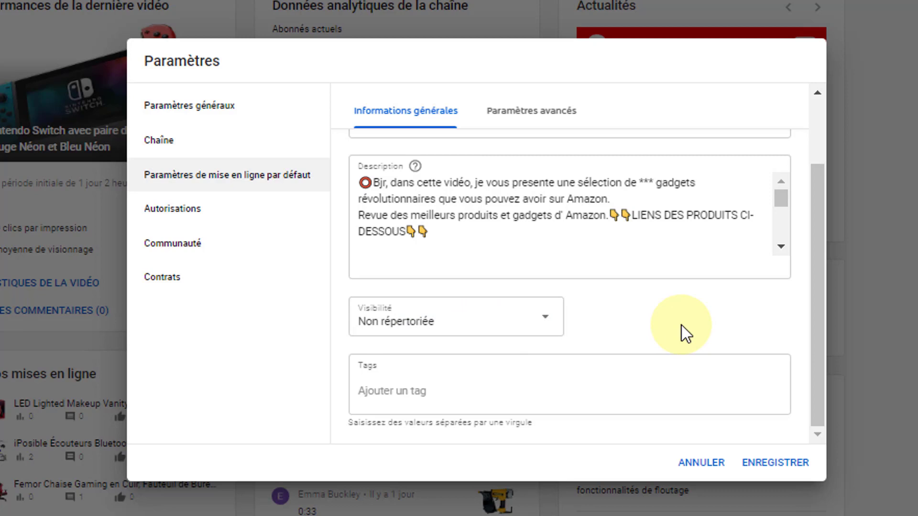
- Set the default upload visibility to Privée
{"action": "left_click", "coordinate": [549, 323]}
{"action": "left_click", "coordinate": [411, 336]}
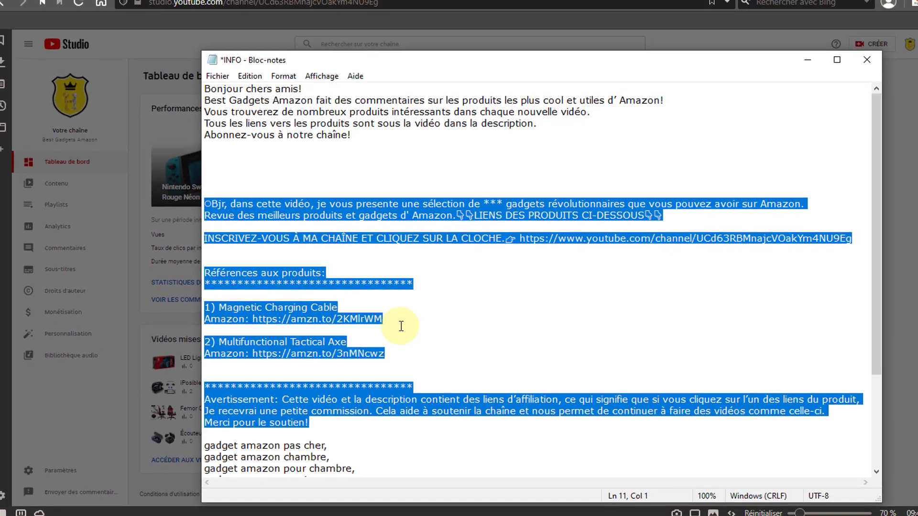
- In the INFO file in Notepad, copy the keywords from "gadget amazon pas cher" through "gadget amazon utili" and return to YouTube Studio
{"action": "left_click", "coordinate": [445, 318]}
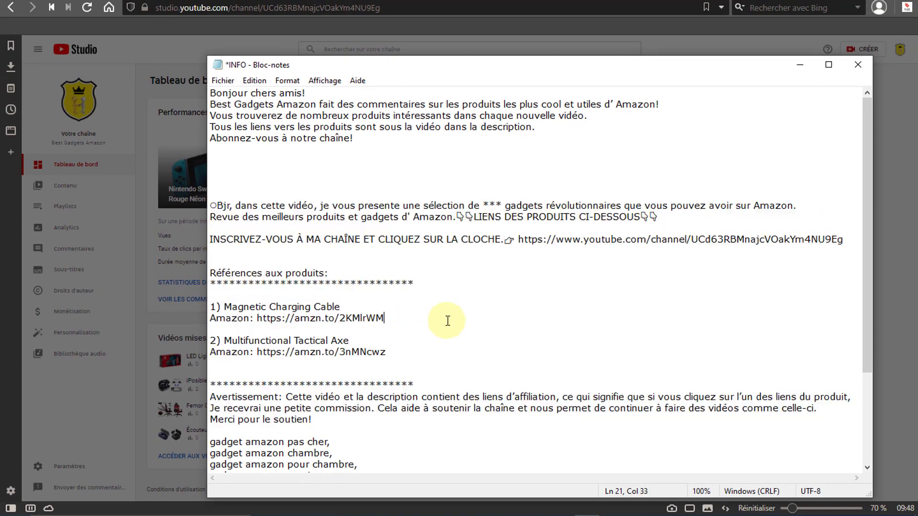
{"action": "scroll", "coordinate": [448, 322], "scroll_direction": "down", "scroll_amount": 3}
{"action": "left_click_drag", "start_coordinate": [208, 318], "coordinate": [324, 475]}
{"action": "right_click", "coordinate": [262, 355]}
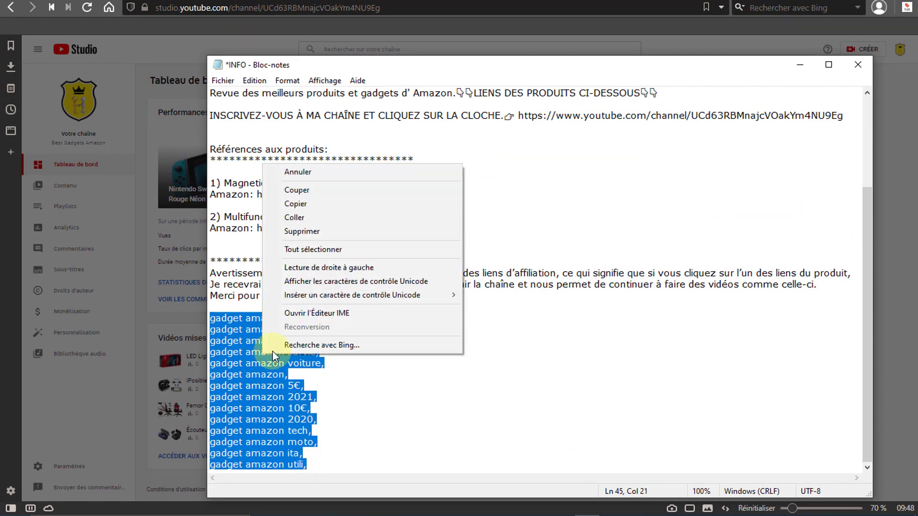
{"action": "left_click", "coordinate": [342, 204]}
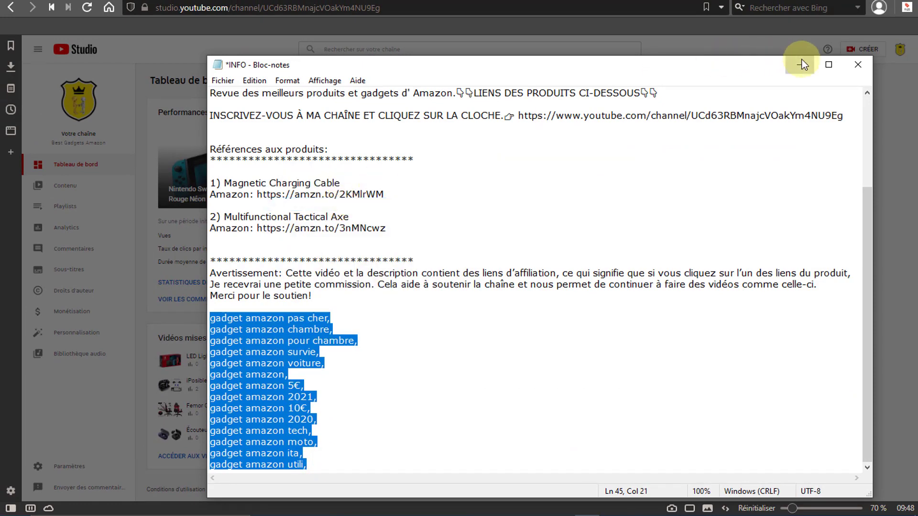
{"action": "left_click", "coordinate": [800, 65]}
- Paste the copied gadget keywords into the default upload tags
{"action": "left_click", "coordinate": [480, 349]}
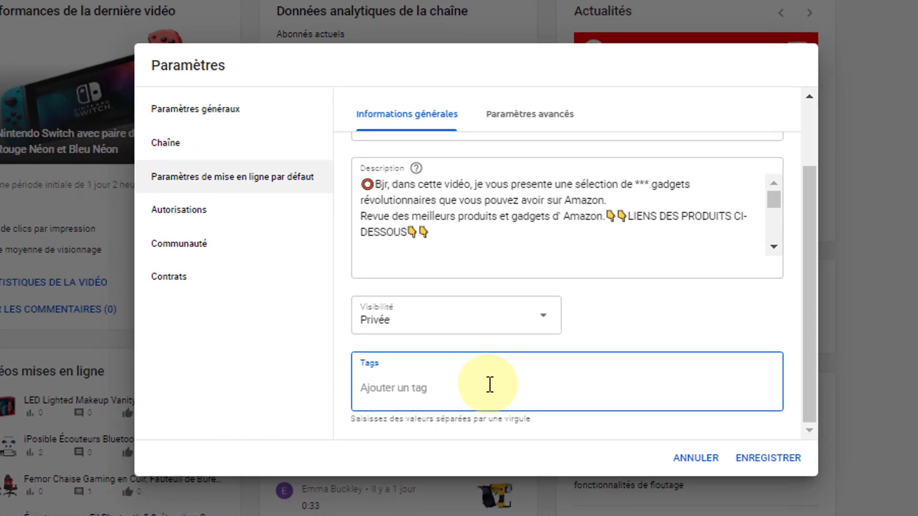
{"action": "key", "text": "ctrl+v"}
{"action": "scroll", "coordinate": [660, 320], "scroll_direction": "down", "scroll_amount": 3}
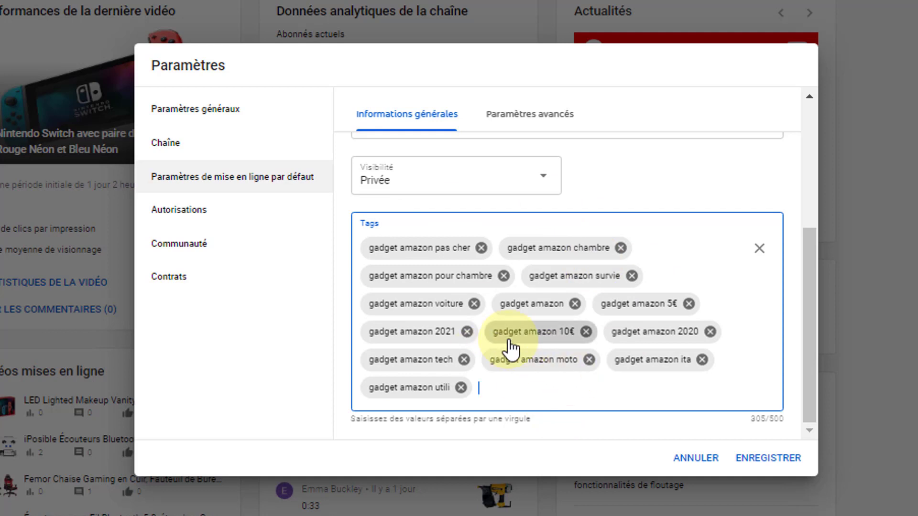
- Remove the tags gadget amazon moto, gadget amazon utili, gadget amazon 5€, gadget amazon and gadget amazon ita from the default tags
{"action": "left_click", "coordinate": [589, 359]}
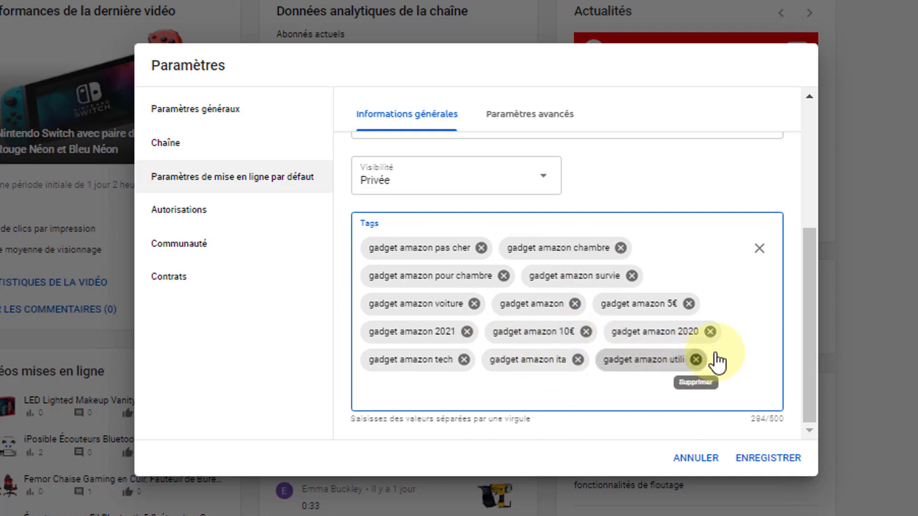
{"action": "left_click", "coordinate": [696, 360]}
{"action": "left_click", "coordinate": [689, 332]}
{"action": "left_click", "coordinate": [576, 333]}
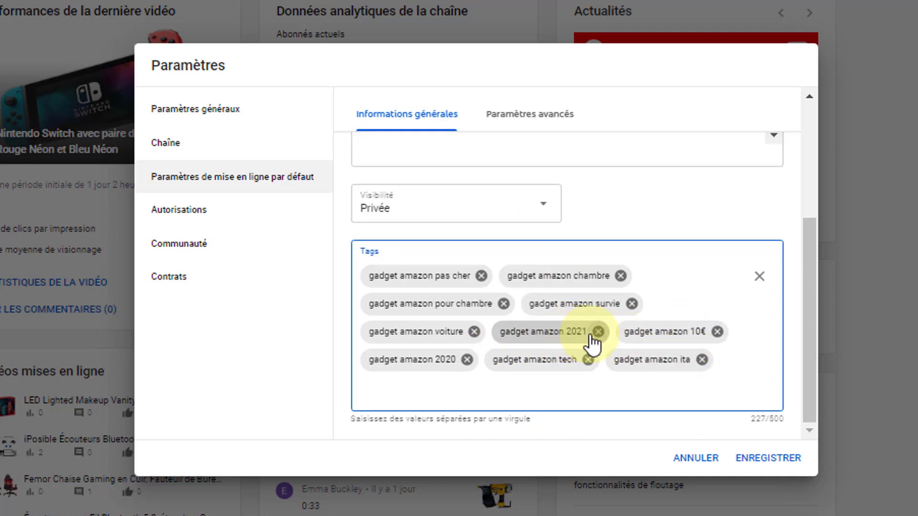
{"action": "left_click", "coordinate": [702, 359]}
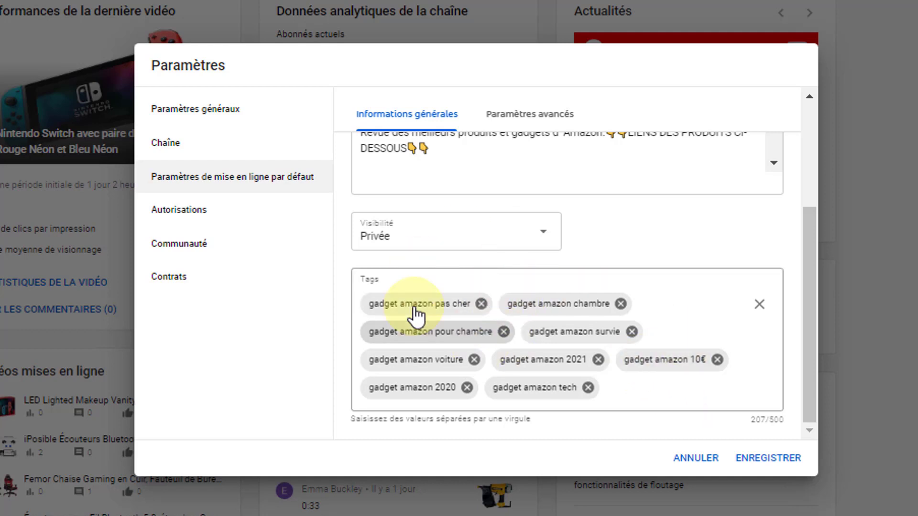
{"action": "scroll", "coordinate": [553, 164], "scroll_direction": "down", "scroll_amount": 5}
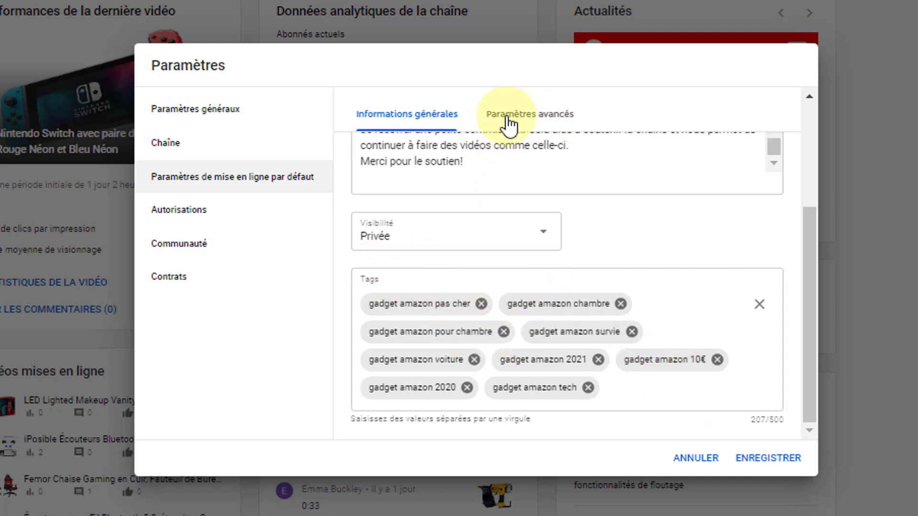
- Open the advanced default upload settings and choose Licence YouTube standard as the licence
{"action": "left_click", "coordinate": [543, 122]}
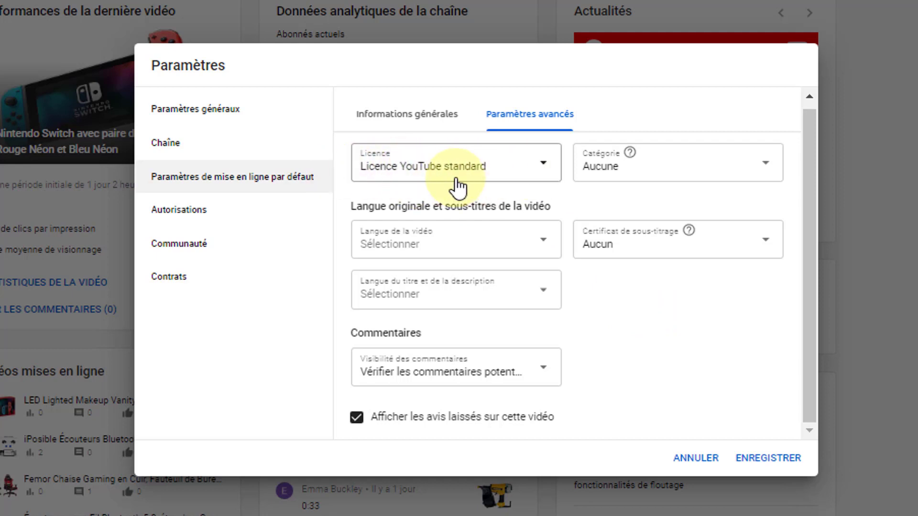
{"action": "left_click", "coordinate": [548, 171]}
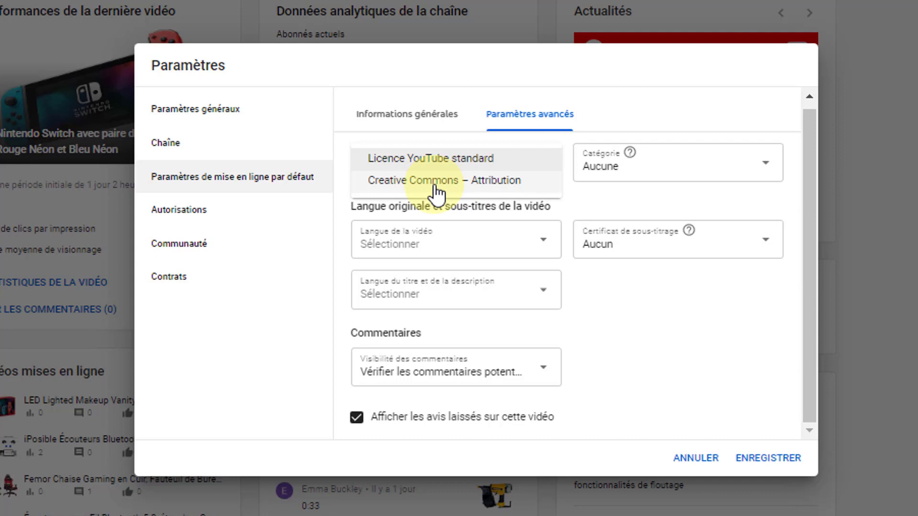
{"action": "left_click", "coordinate": [435, 163]}
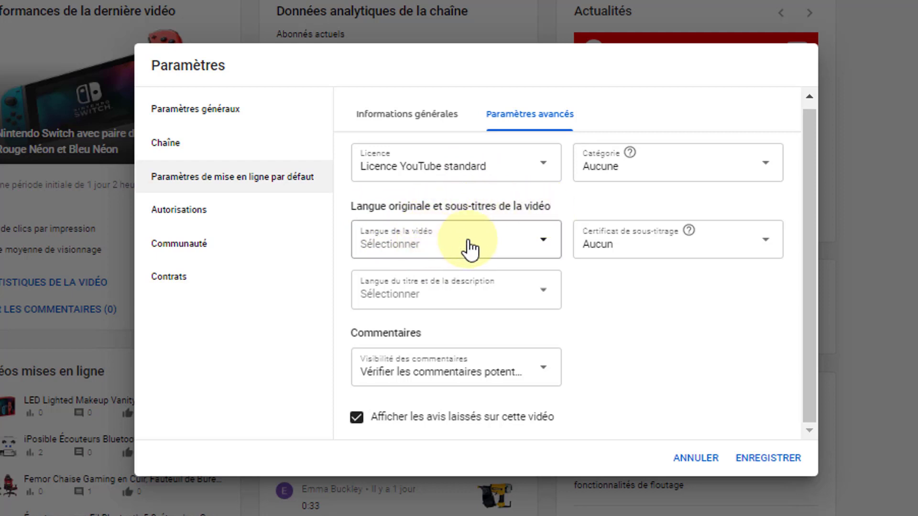
- Set the default video language to Français
{"action": "left_click", "coordinate": [547, 246]}
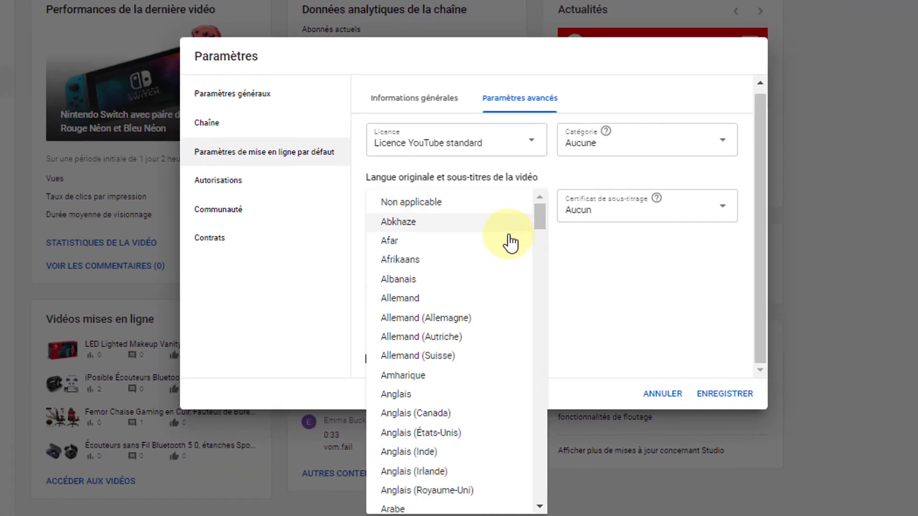
{"action": "scroll", "coordinate": [517, 294], "scroll_direction": "down", "scroll_amount": 8}
{"action": "scroll", "coordinate": [508, 249], "scroll_direction": "down", "scroll_amount": 5}
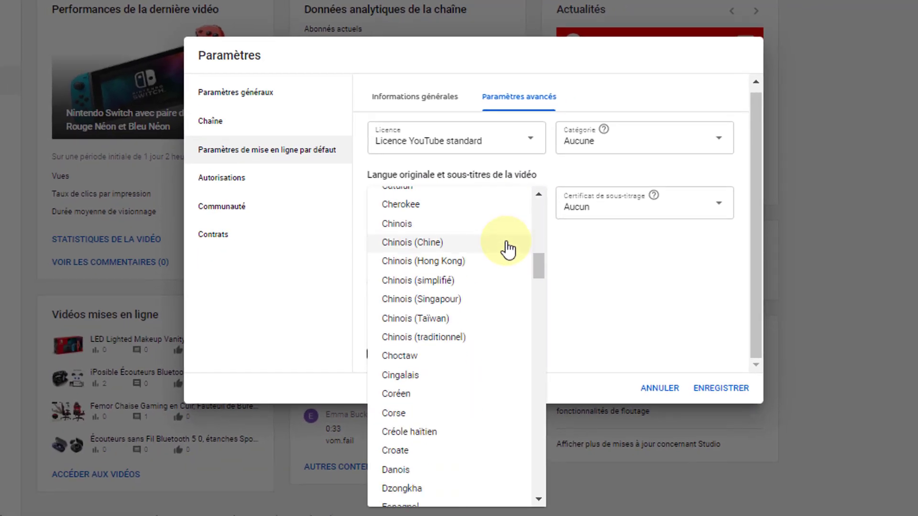
{"action": "scroll", "coordinate": [508, 249], "scroll_direction": "down", "scroll_amount": 5}
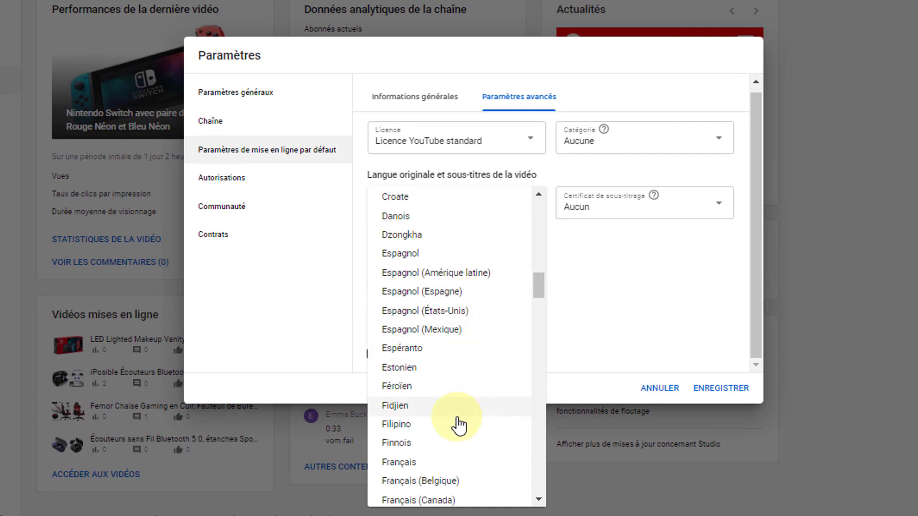
{"action": "left_click", "coordinate": [415, 465]}
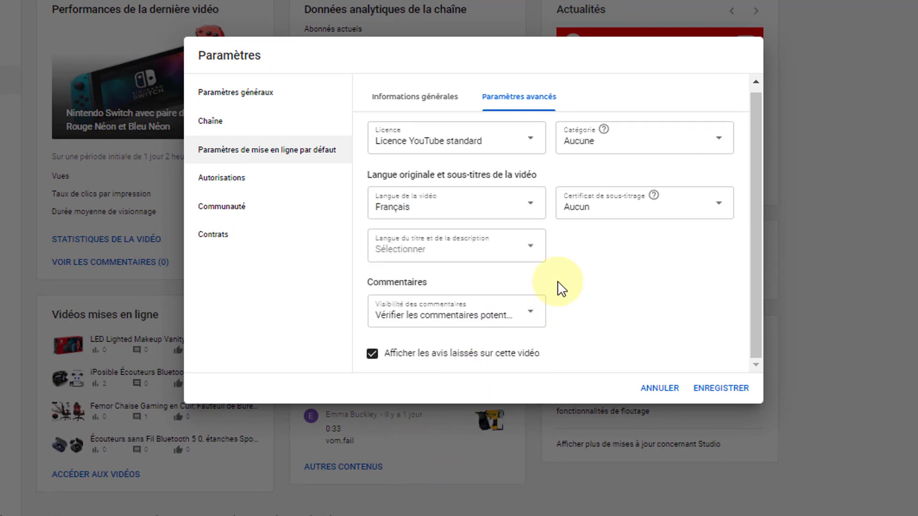
- Look through the list of available video languages to its end and close it without choosing another one
{"action": "left_click", "coordinate": [538, 210]}
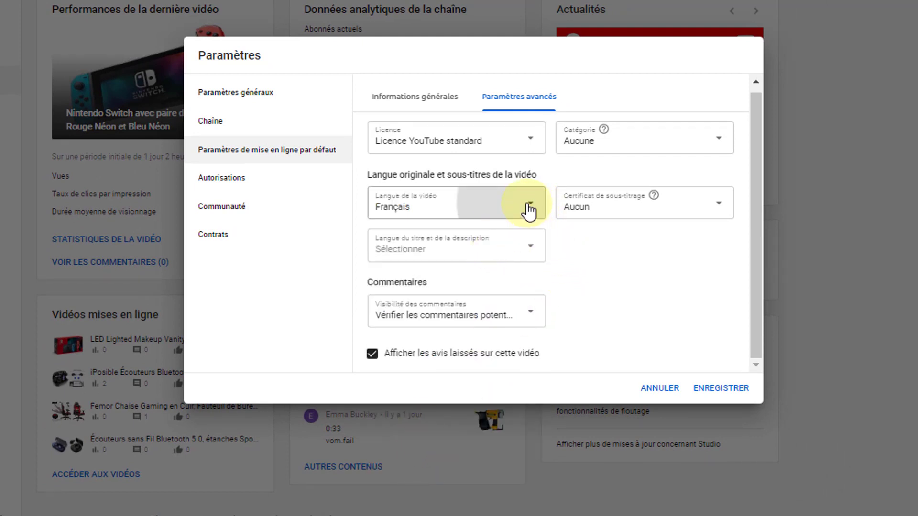
{"action": "left_click", "coordinate": [529, 207]}
{"action": "scroll", "coordinate": [455, 361], "scroll_direction": "down", "scroll_amount": 10}
{"action": "scroll", "coordinate": [454, 374], "scroll_direction": "down", "scroll_amount": 20}
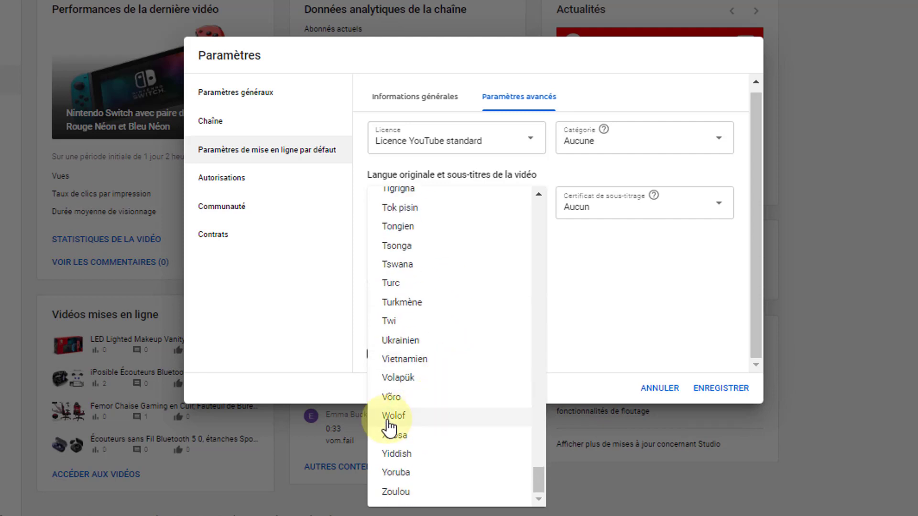
{"action": "left_click", "coordinate": [596, 319]}
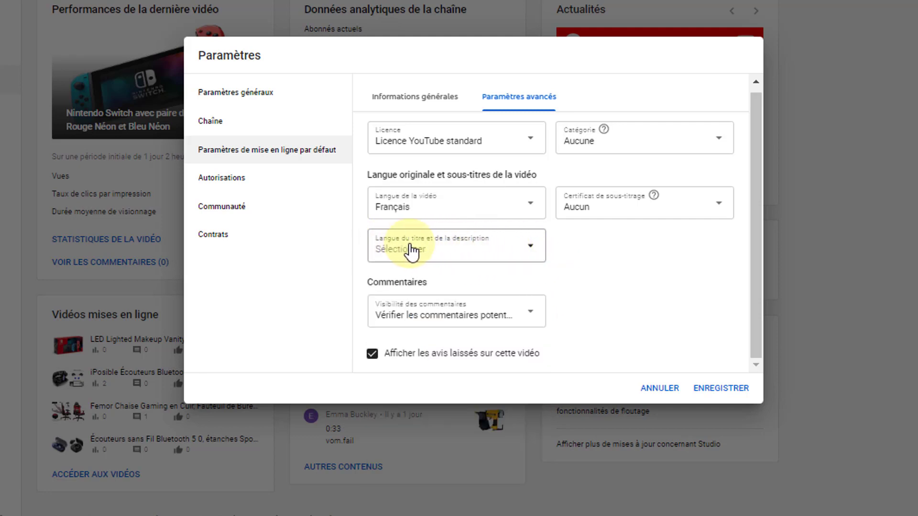
- Set the default title and description language to Français
{"action": "left_click", "coordinate": [532, 254]}
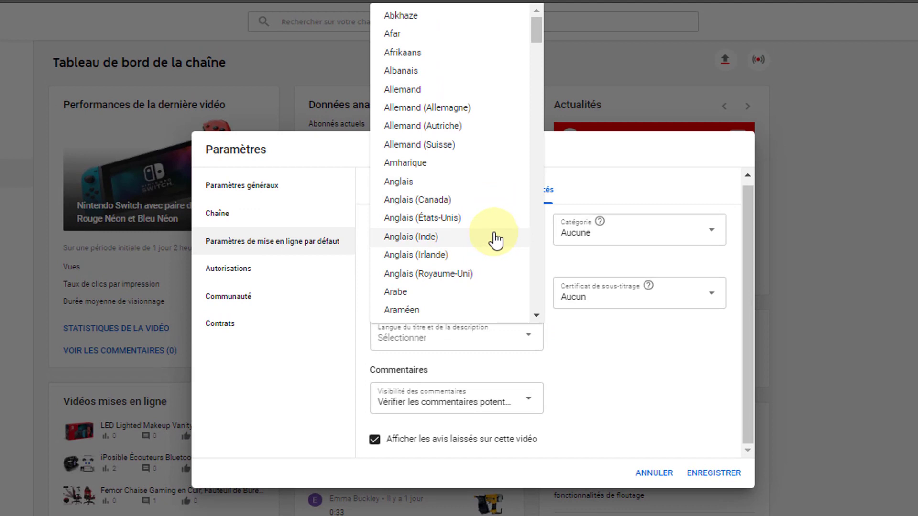
{"action": "scroll", "coordinate": [495, 239], "scroll_direction": "down", "scroll_amount": 15}
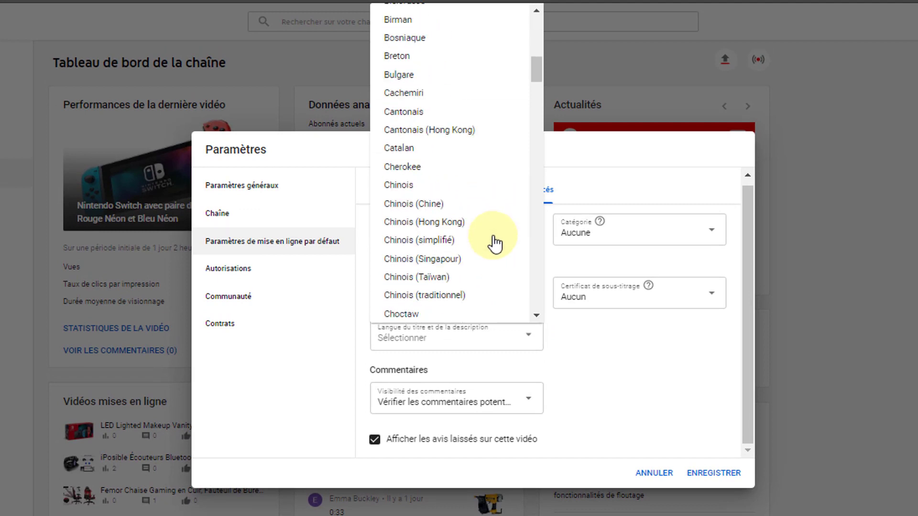
{"action": "scroll", "coordinate": [494, 239], "scroll_direction": "down", "scroll_amount": 4}
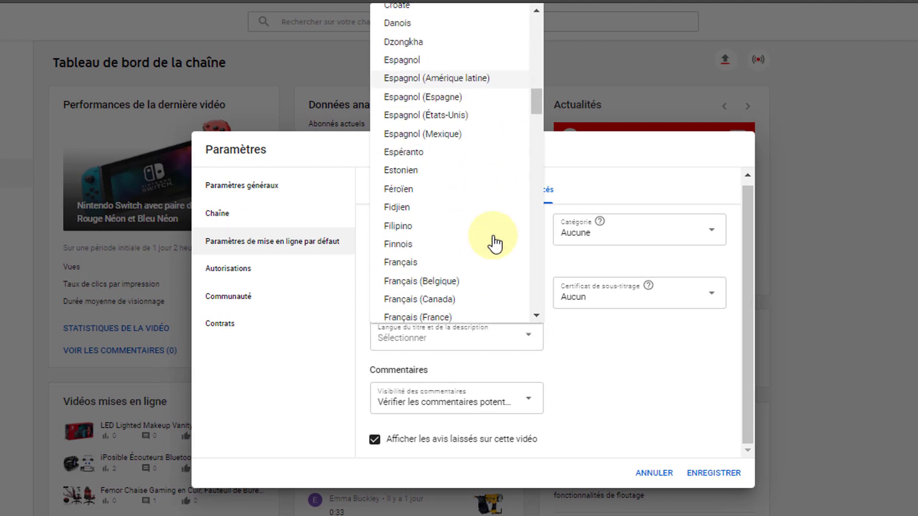
{"action": "left_click", "coordinate": [455, 258]}
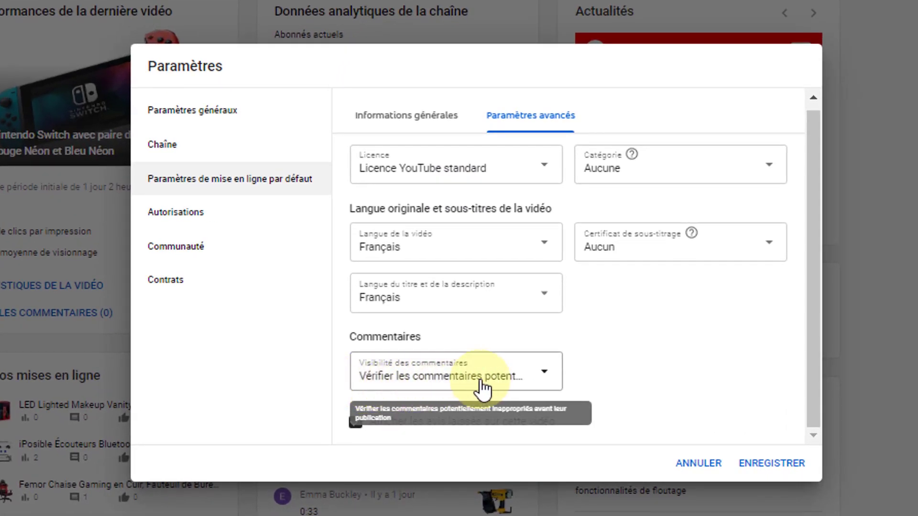
- Choose Vérifier les commentaires potentiellement inappropriés avant leur publication as the default comment visibility for uploads
{"action": "left_click", "coordinate": [545, 375]}
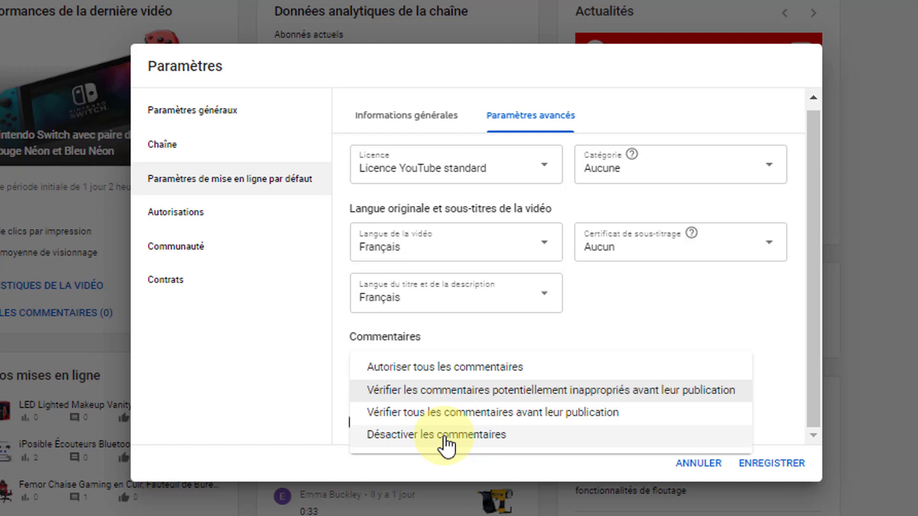
{"action": "left_click", "coordinate": [524, 396]}
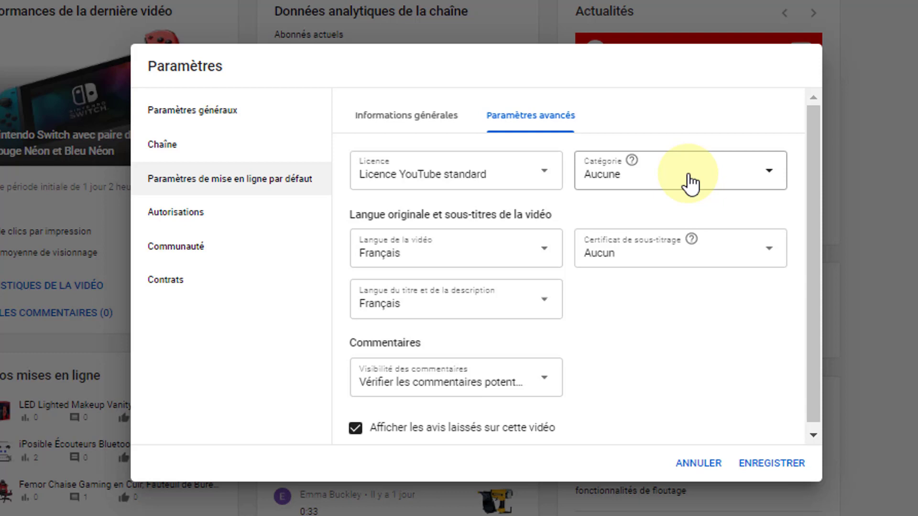
- Set the default category to Science et technologie and the caption certificate to Ce contenu n'a jamais été diffusé à la télévision aux États-Unis
{"action": "left_click", "coordinate": [764, 184]}
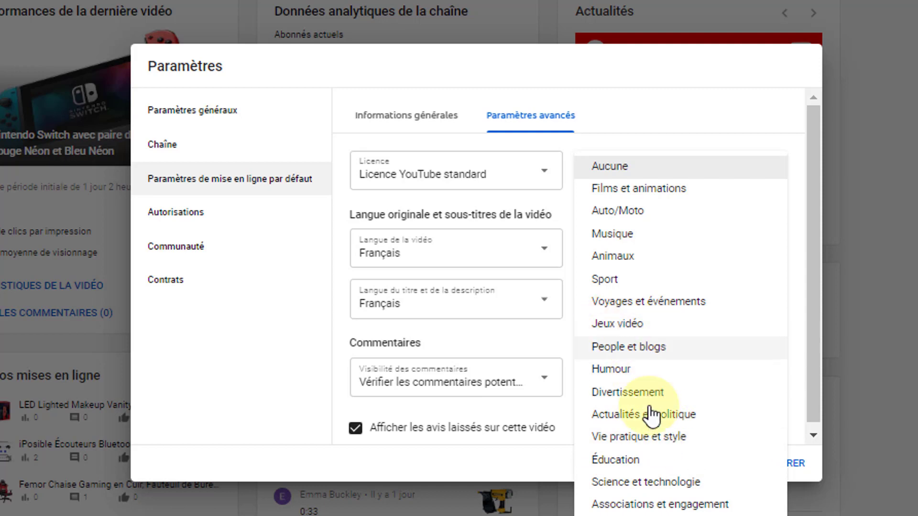
{"action": "left_click", "coordinate": [658, 484]}
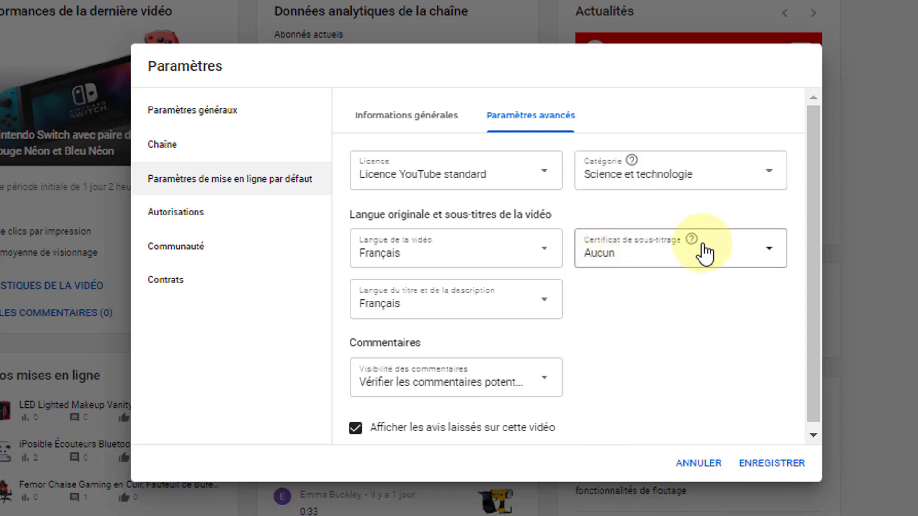
{"action": "left_click", "coordinate": [770, 252]}
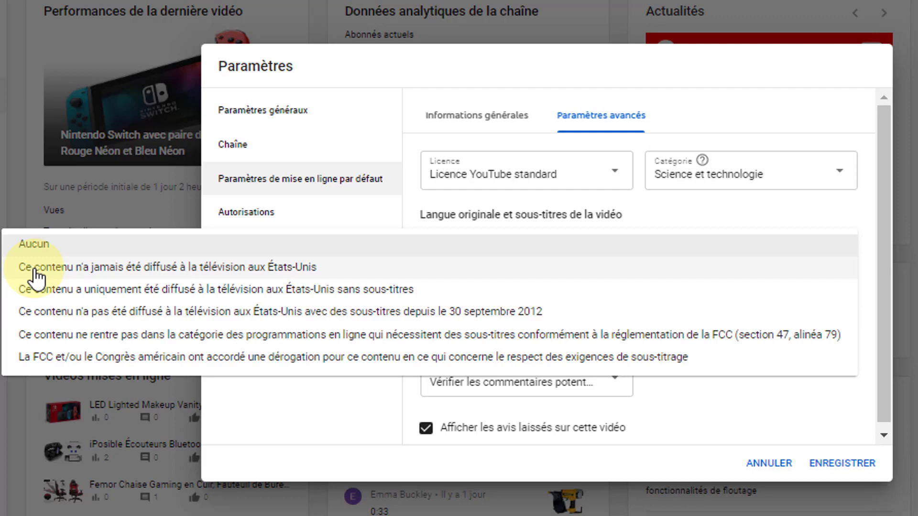
{"action": "left_click", "coordinate": [123, 267]}
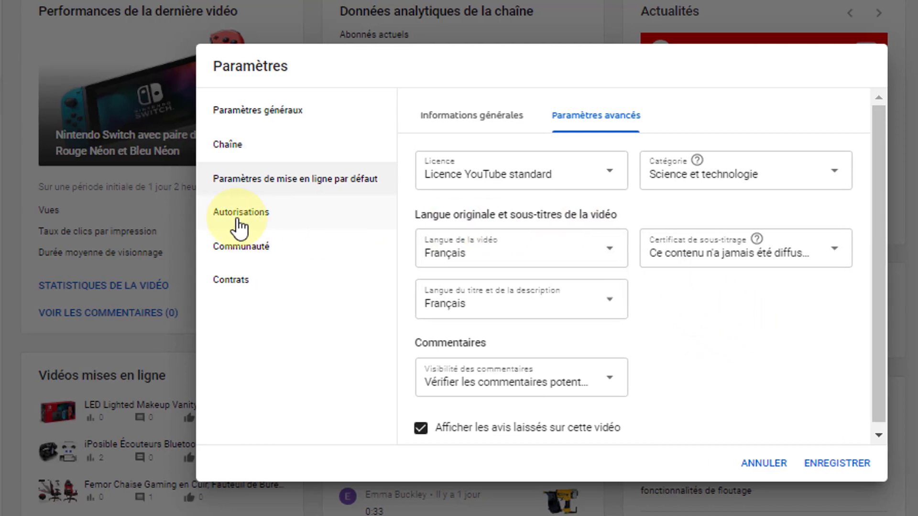
- Turn on Bloquer les liens in the automated filters of the community settings
{"action": "left_click", "coordinate": [179, 216]}
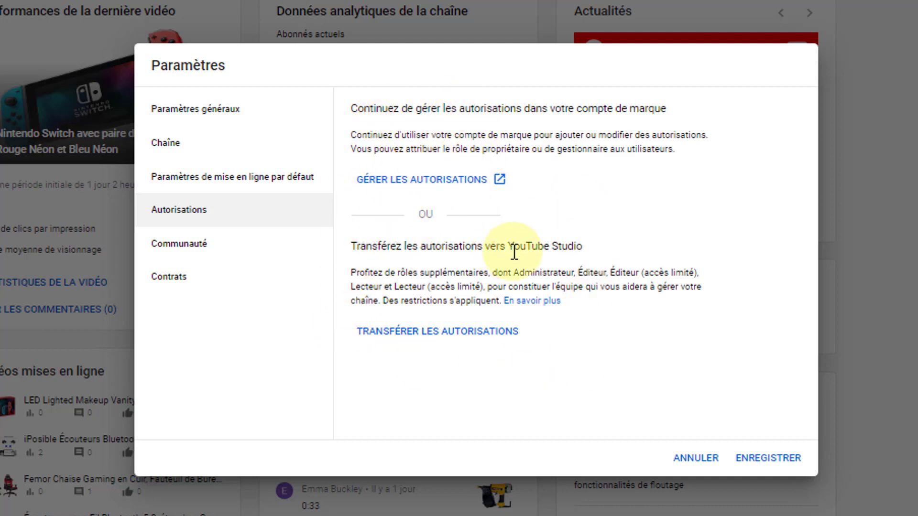
{"action": "left_click", "coordinate": [192, 254]}
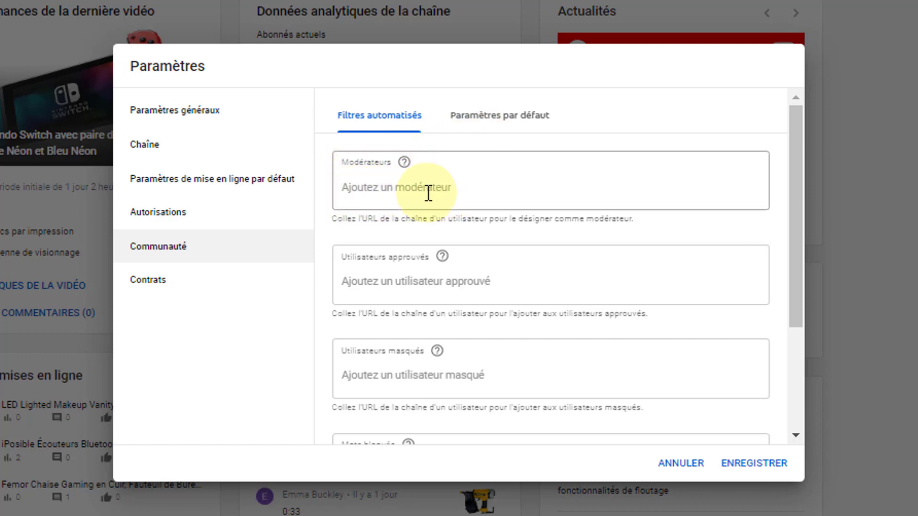
{"action": "scroll", "coordinate": [318, 260], "scroll_direction": "down", "scroll_amount": 2}
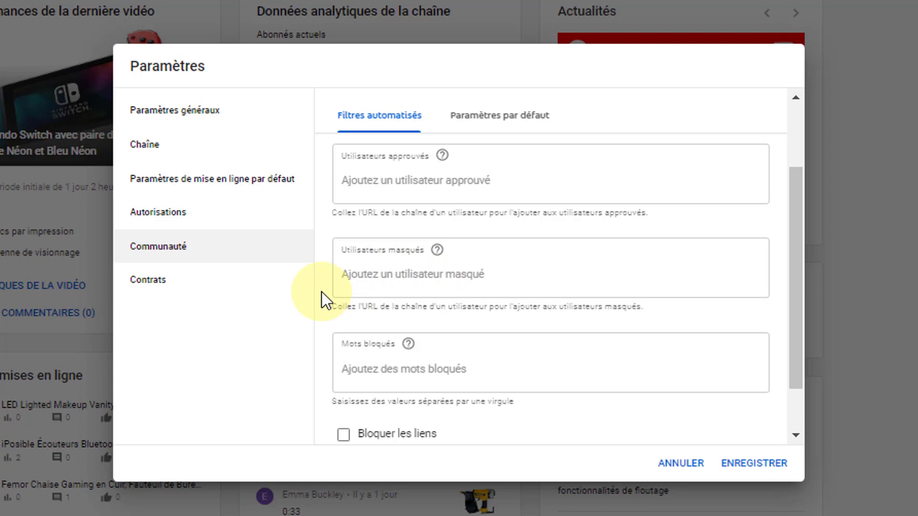
{"action": "scroll", "coordinate": [322, 293], "scroll_direction": "down", "scroll_amount": 2}
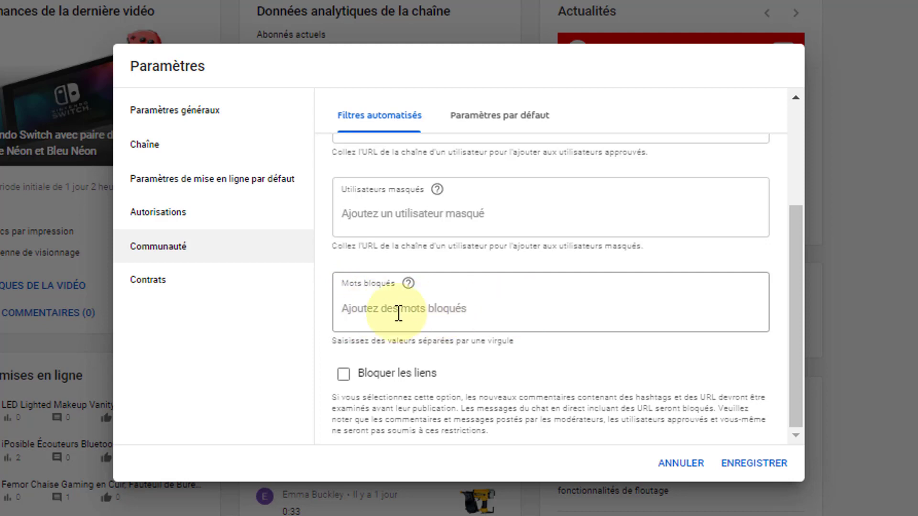
{"action": "left_click", "coordinate": [344, 377]}
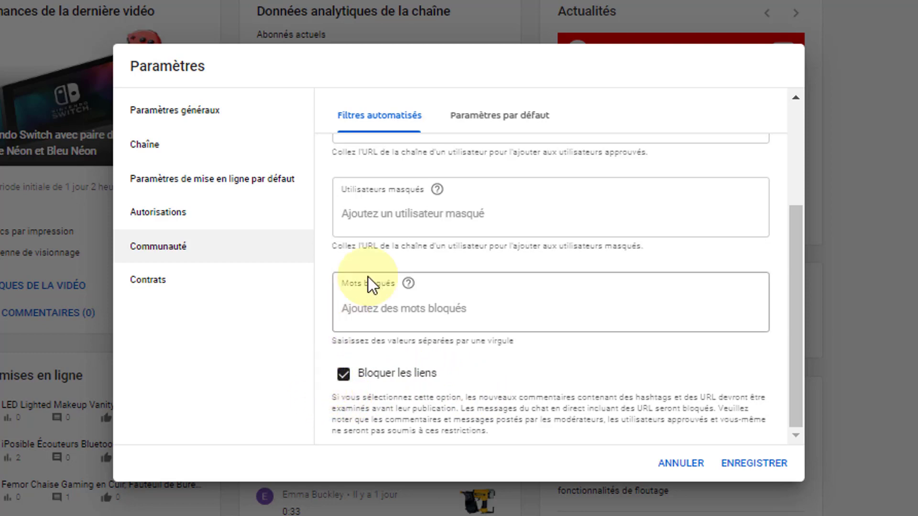
- In the community defaults, set comments on new videos to Vérifier les commentaires potentiellement inappropriés avant leur publication
{"action": "left_click", "coordinate": [500, 115]}
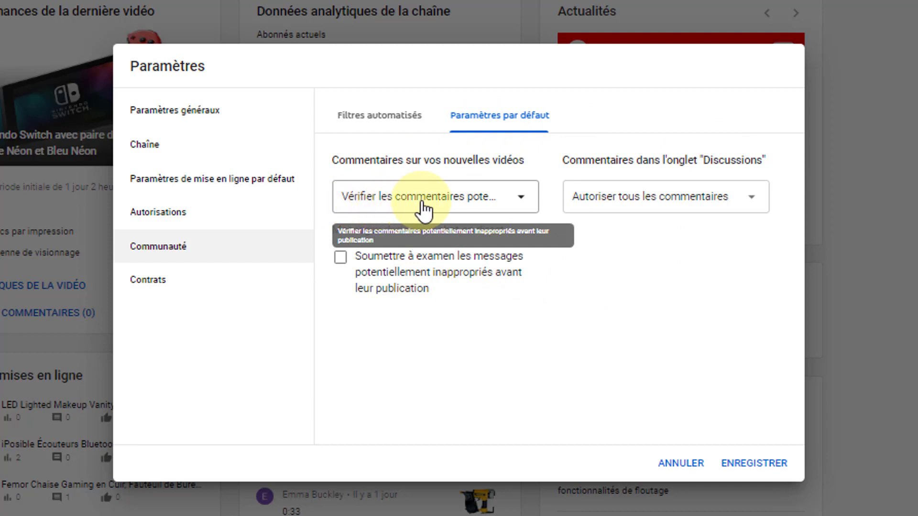
{"action": "left_click", "coordinate": [520, 203]}
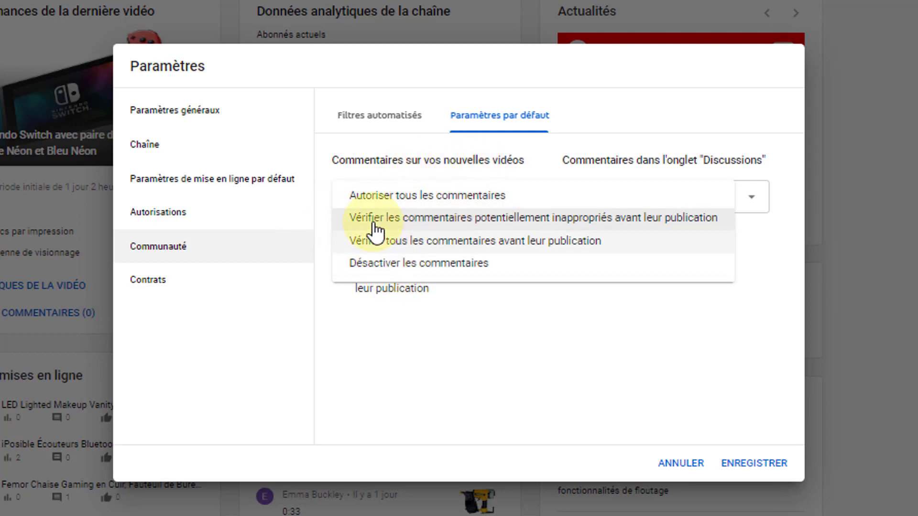
{"action": "left_click", "coordinate": [496, 221]}
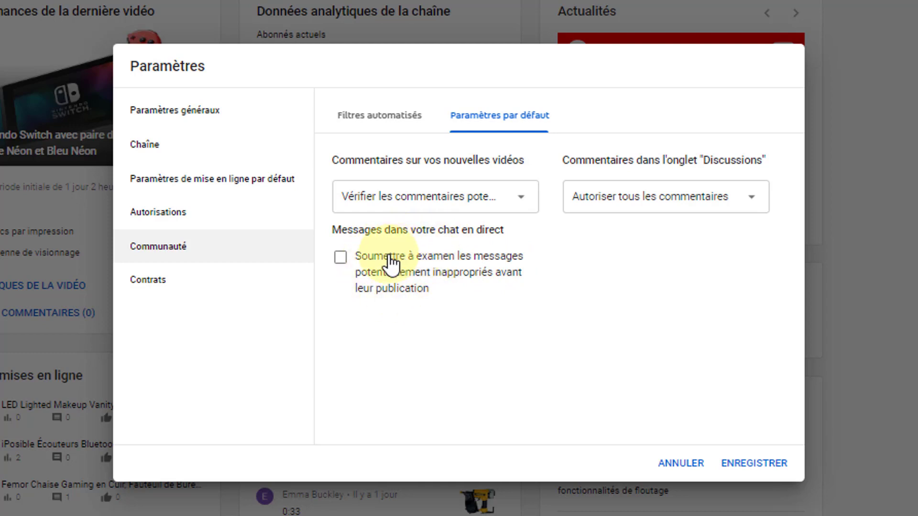
- Hold potentially inappropriate live chat messages for review and set Discussions comments to Vérifier les commentaires potentiellement inappropriés avant leur publication
{"action": "left_click", "coordinate": [340, 258]}
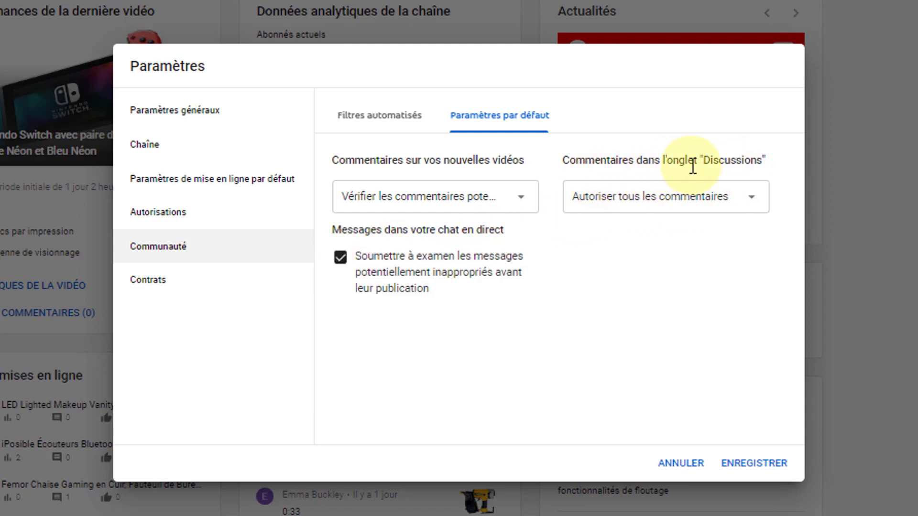
{"action": "left_click", "coordinate": [751, 200]}
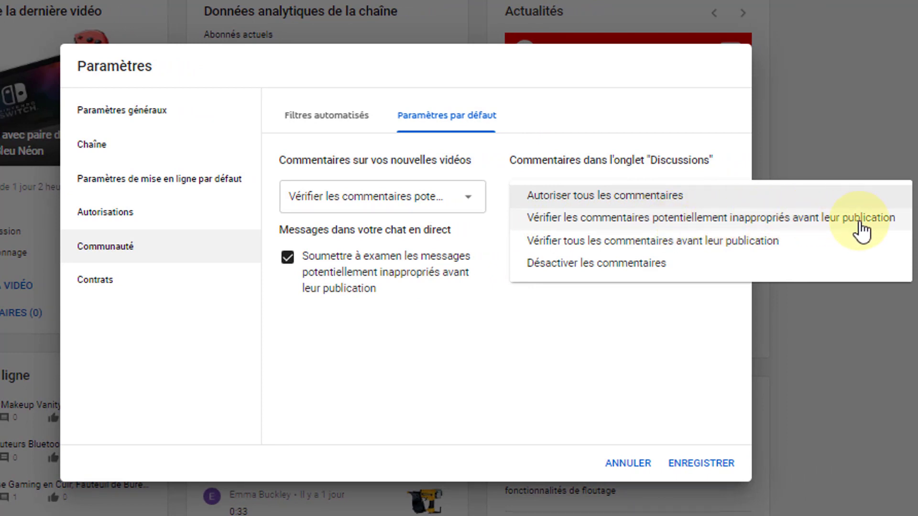
{"action": "left_click", "coordinate": [683, 220]}
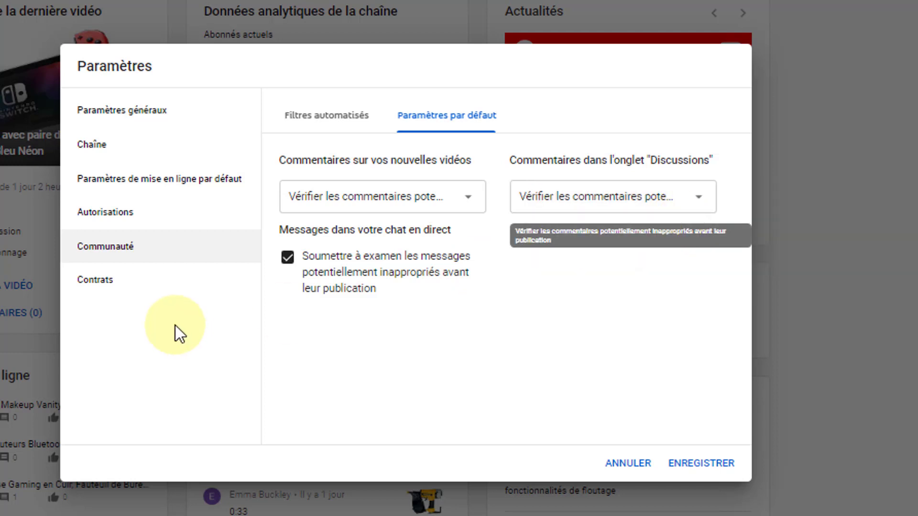
- View the contracts section, open the brand account's permission management and confirm identity with the account password
{"action": "left_click", "coordinate": [98, 286]}
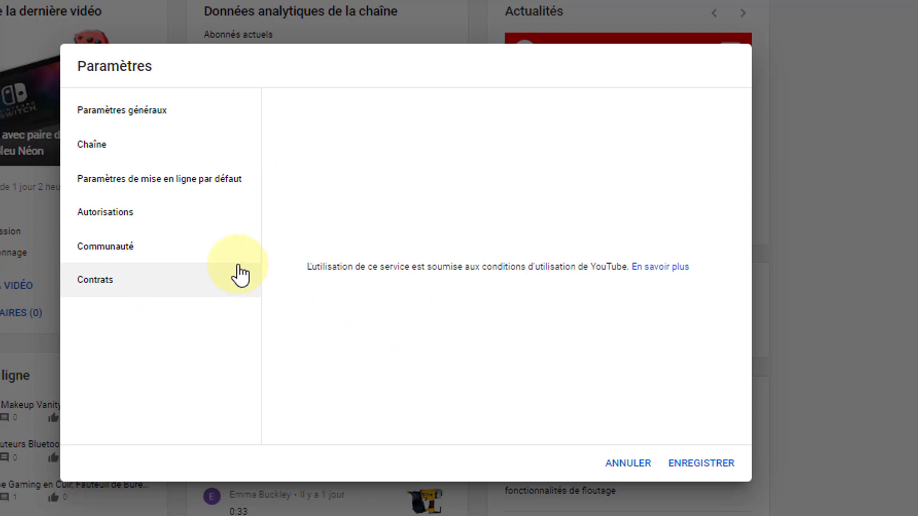
{"action": "left_click", "coordinate": [118, 222]}
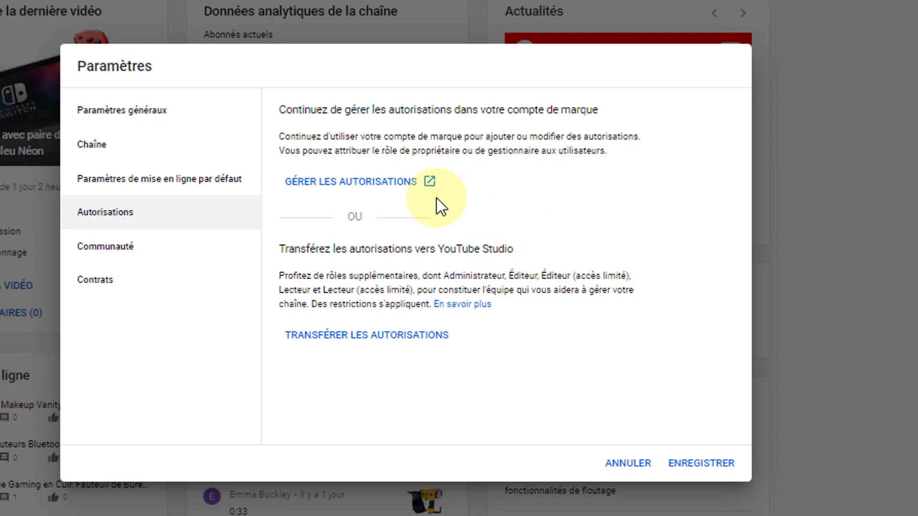
{"action": "left_click", "coordinate": [341, 183]}
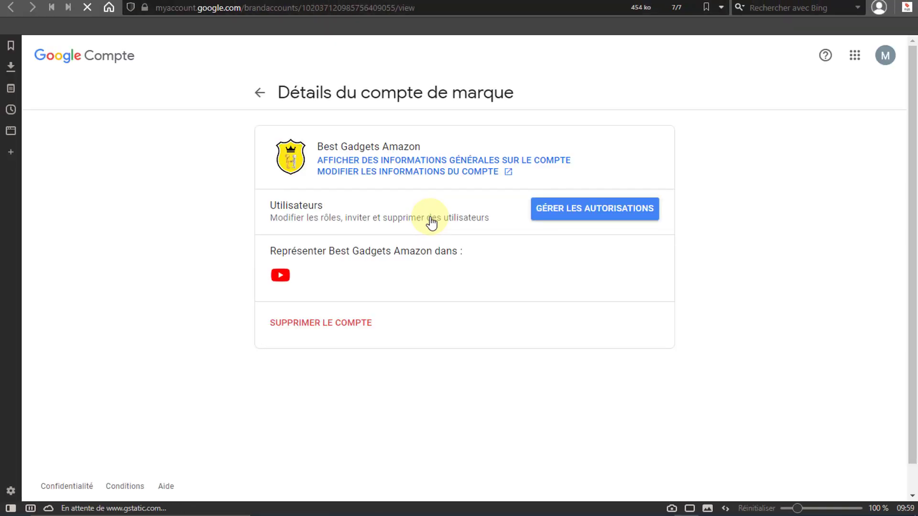
{"action": "left_click", "coordinate": [583, 213]}
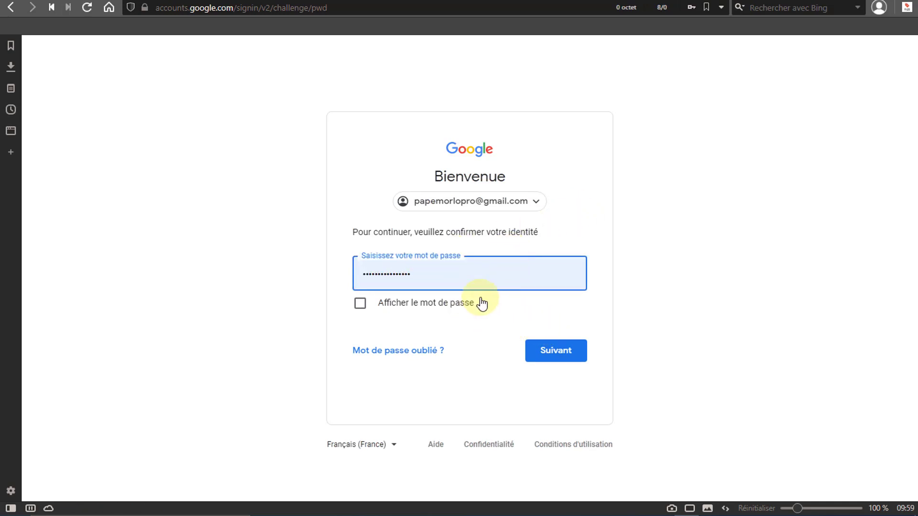
{"action": "left_click", "coordinate": [556, 353]}
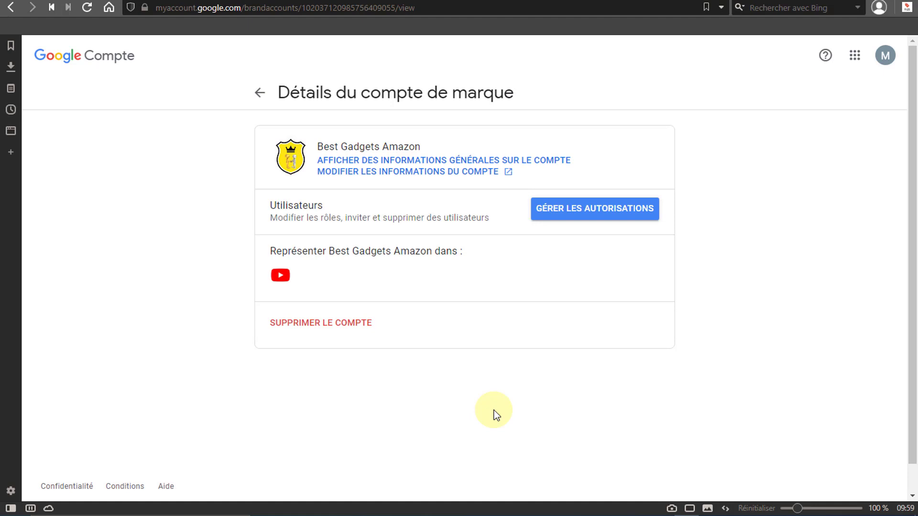
- Start adding a user to the brand account with the Propriétaire role, cancel the invitation and return to the channel settings
{"action": "left_click", "coordinate": [600, 212]}
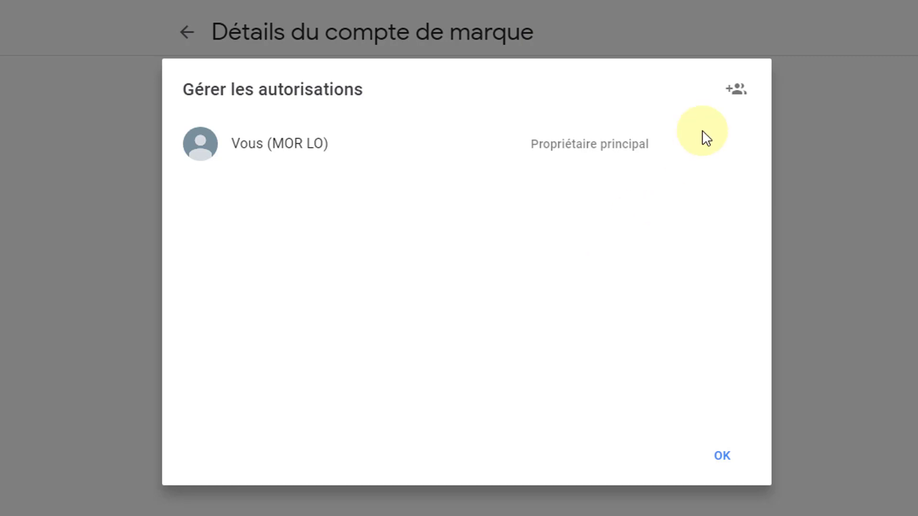
{"action": "left_click", "coordinate": [732, 90]}
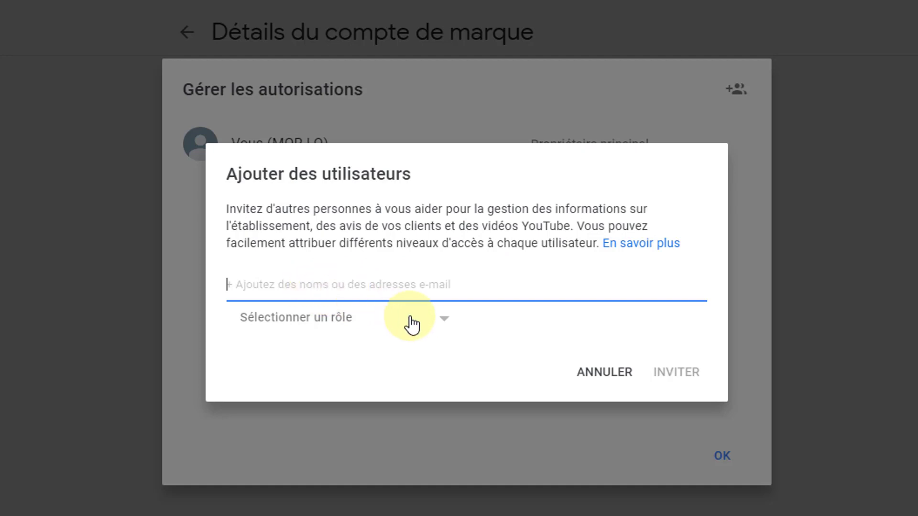
{"action": "left_click", "coordinate": [441, 324]}
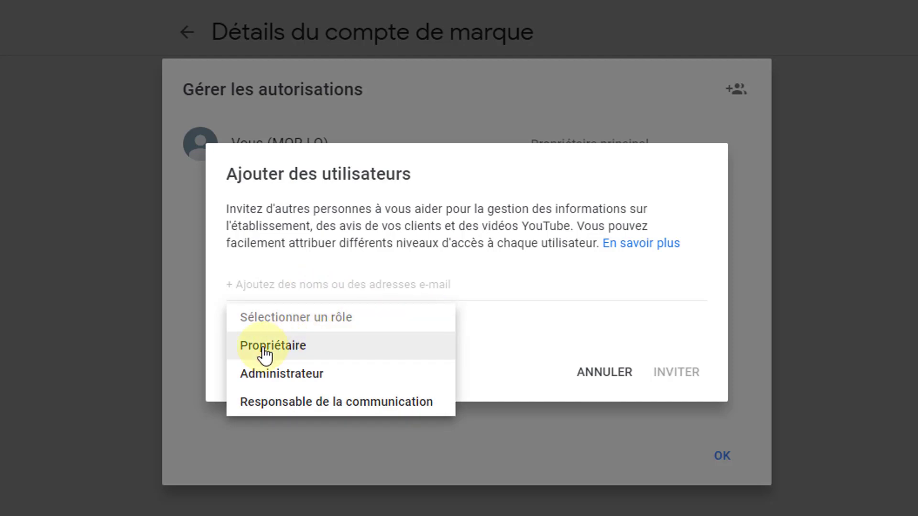
{"action": "left_click", "coordinate": [290, 351]}
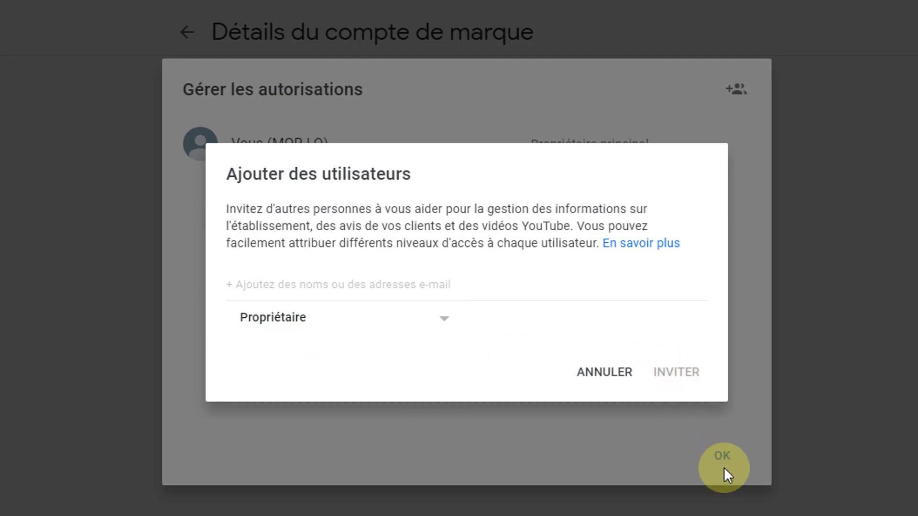
{"action": "left_click", "coordinate": [621, 374]}
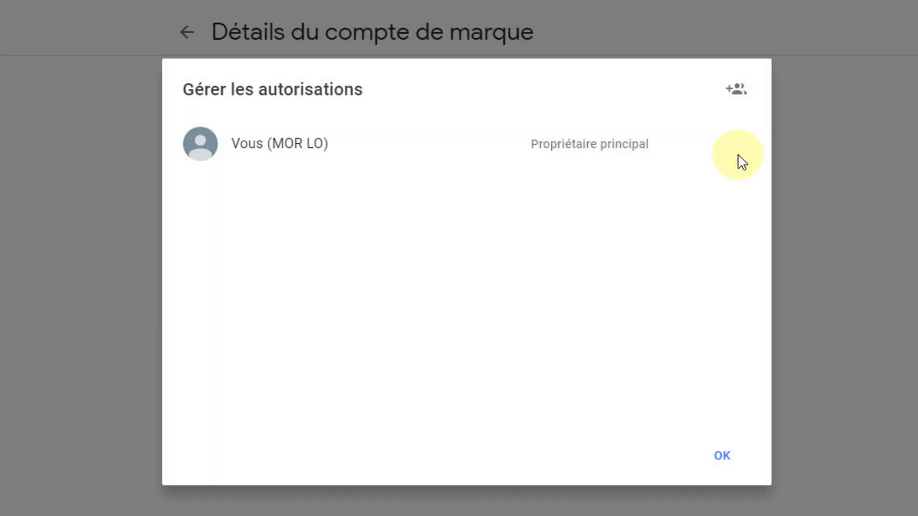
{"action": "left_click", "coordinate": [724, 457]}
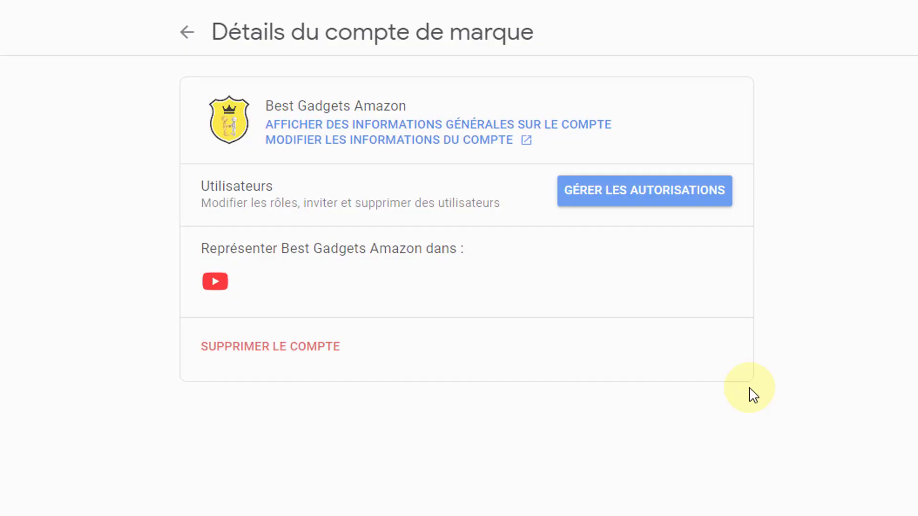
{"action": "key", "text": "ctrl+w"}
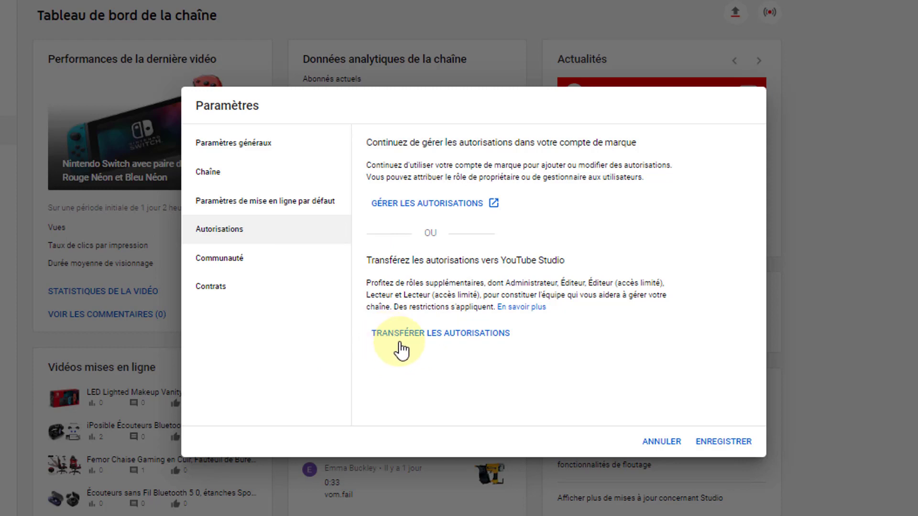
- Transfer the channel permissions to YouTube Studio and deactivate them there, acknowledging that brand account permissions must be added manually
{"action": "left_click", "coordinate": [461, 336]}
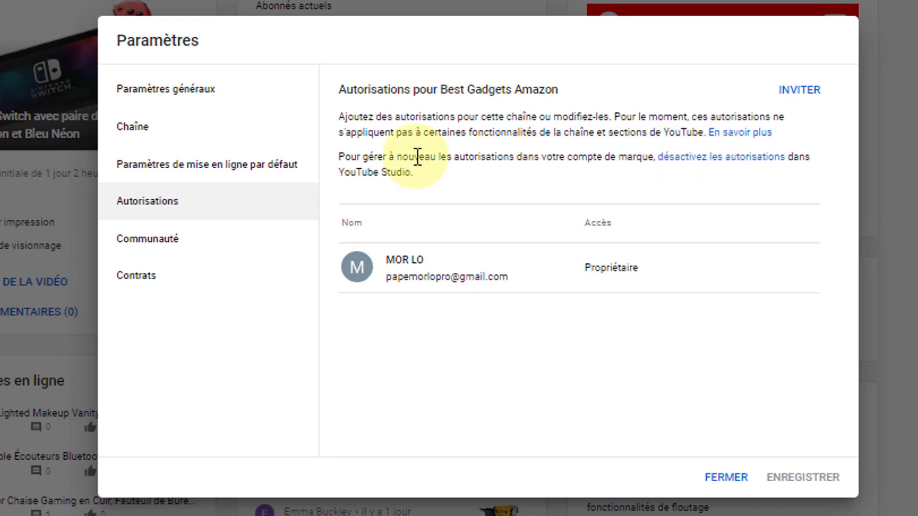
{"action": "left_click", "coordinate": [690, 160]}
{"action": "left_click", "coordinate": [476, 282]}
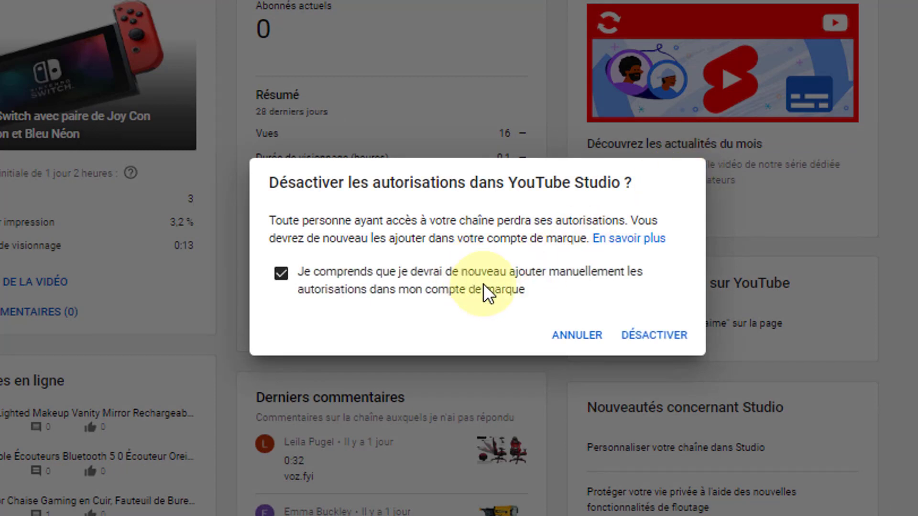
{"action": "left_click", "coordinate": [655, 337]}
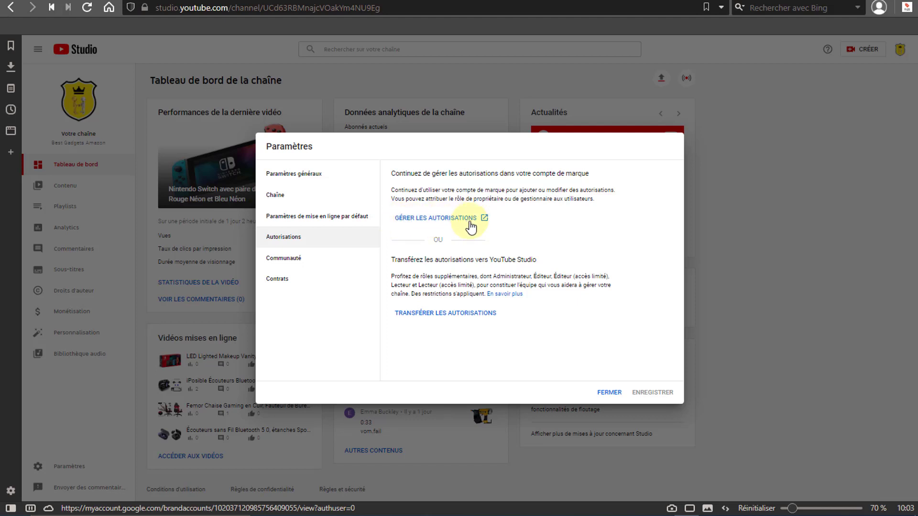
- Close the channel settings and delete all four unanswered published comments from the channel's comment list
{"action": "left_click", "coordinate": [610, 393]}
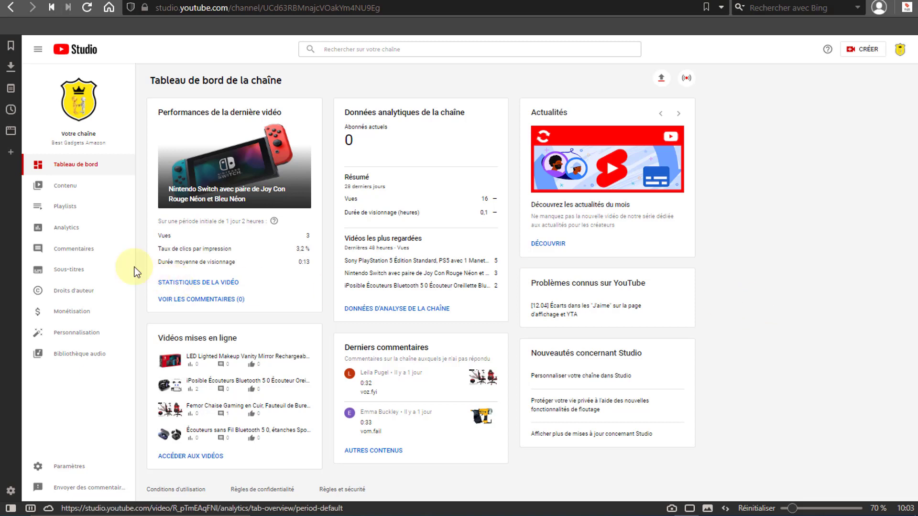
{"action": "left_click", "coordinate": [77, 252]}
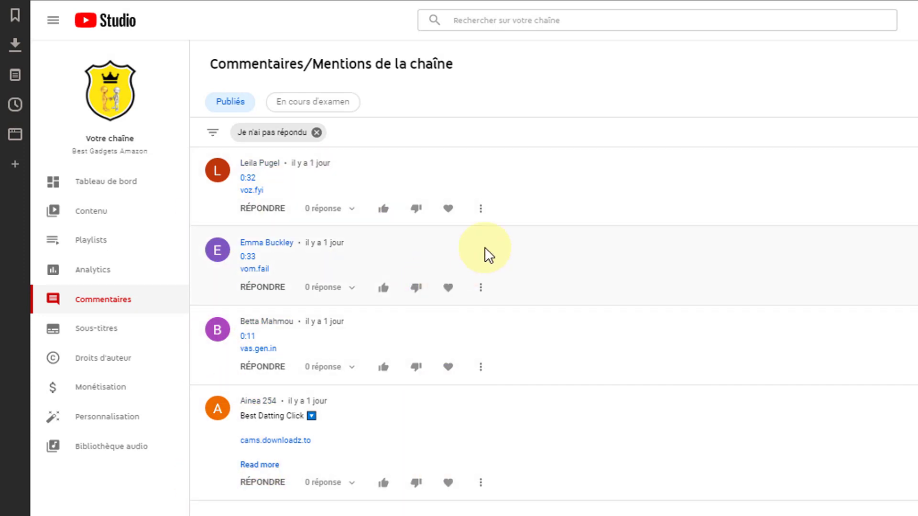
{"action": "left_click", "coordinate": [481, 209]}
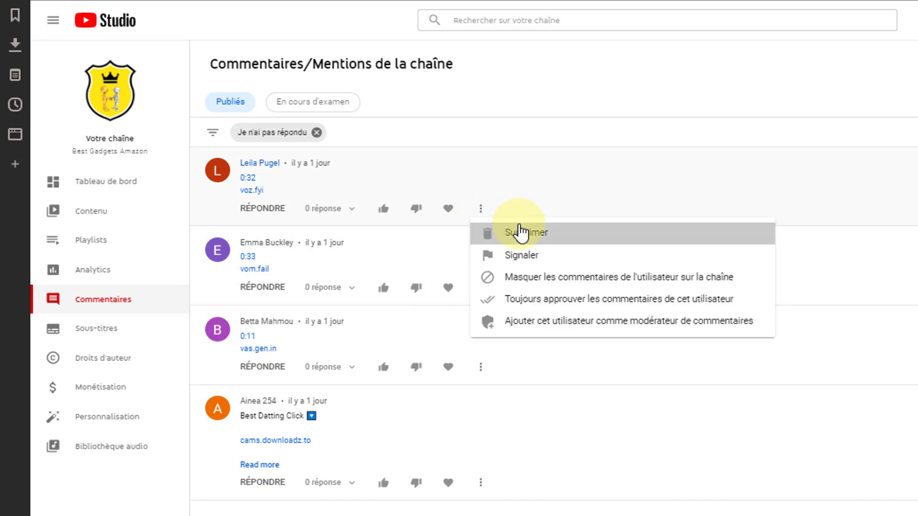
{"action": "left_click", "coordinate": [527, 233]}
{"action": "left_click", "coordinate": [481, 209]}
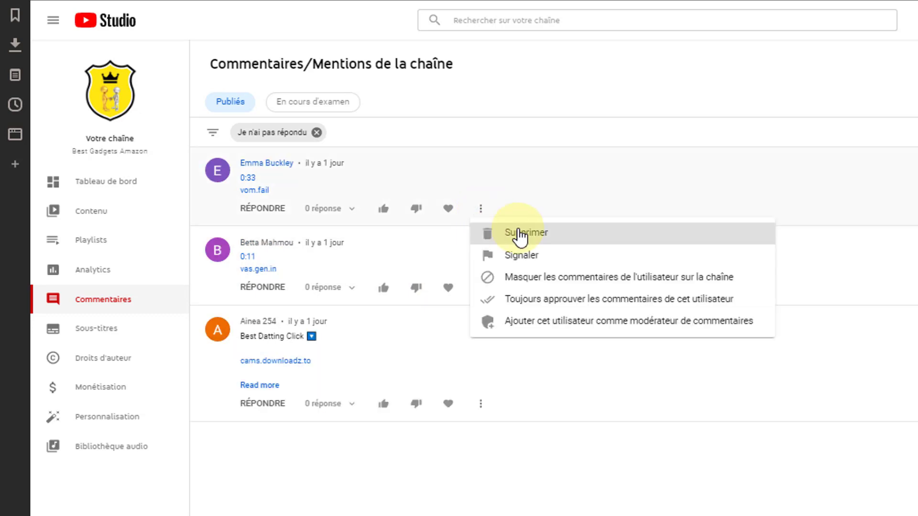
{"action": "left_click", "coordinate": [498, 229]}
{"action": "left_click", "coordinate": [481, 209]}
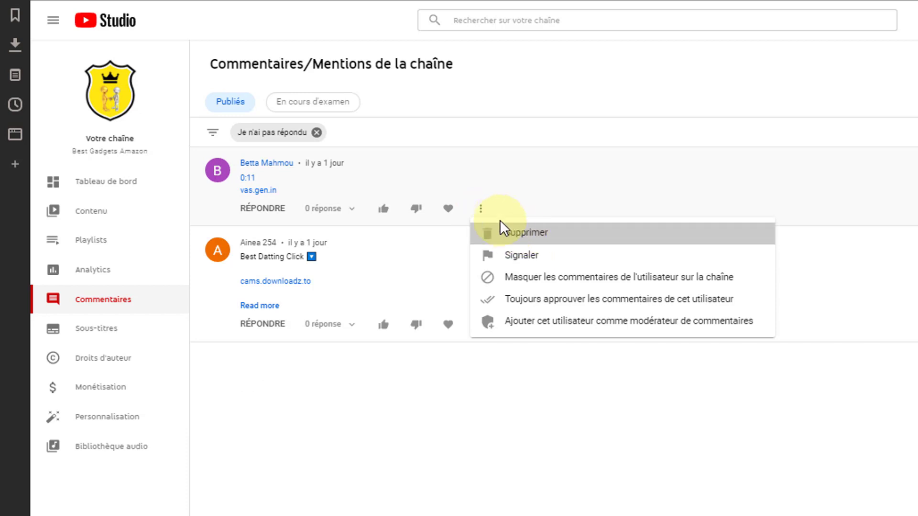
{"action": "left_click", "coordinate": [500, 230]}
{"action": "left_click", "coordinate": [481, 245]}
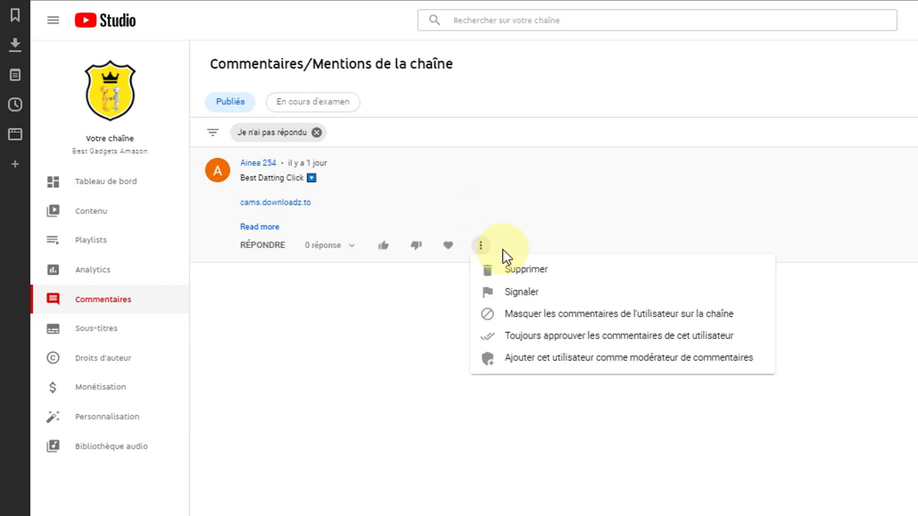
{"action": "left_click", "coordinate": [528, 270]}
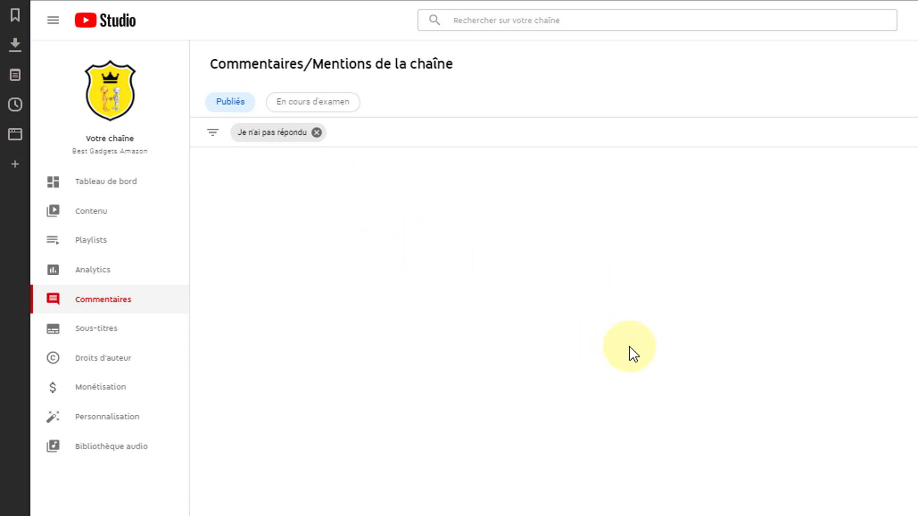
- Check the channel comments that are held for review
{"action": "left_click", "coordinate": [311, 106]}
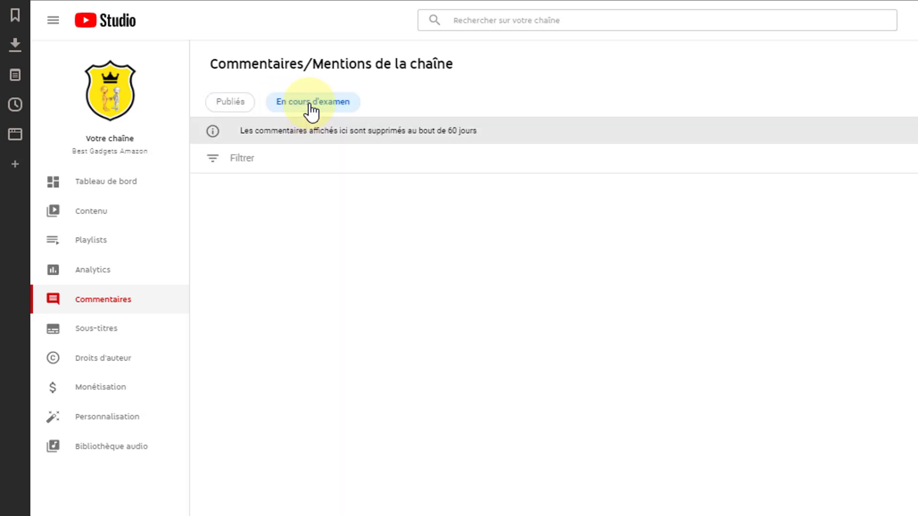